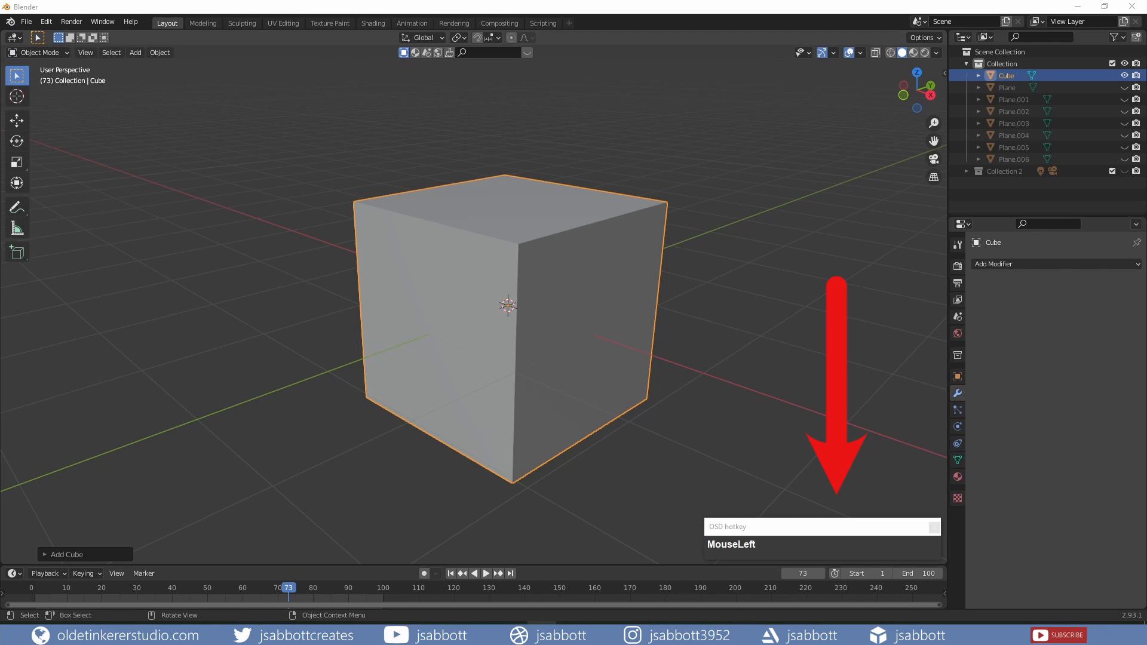
Step: Add a Build modifier to the cube and play the animation from the first frame
scroll(508, 305, "down", 1)
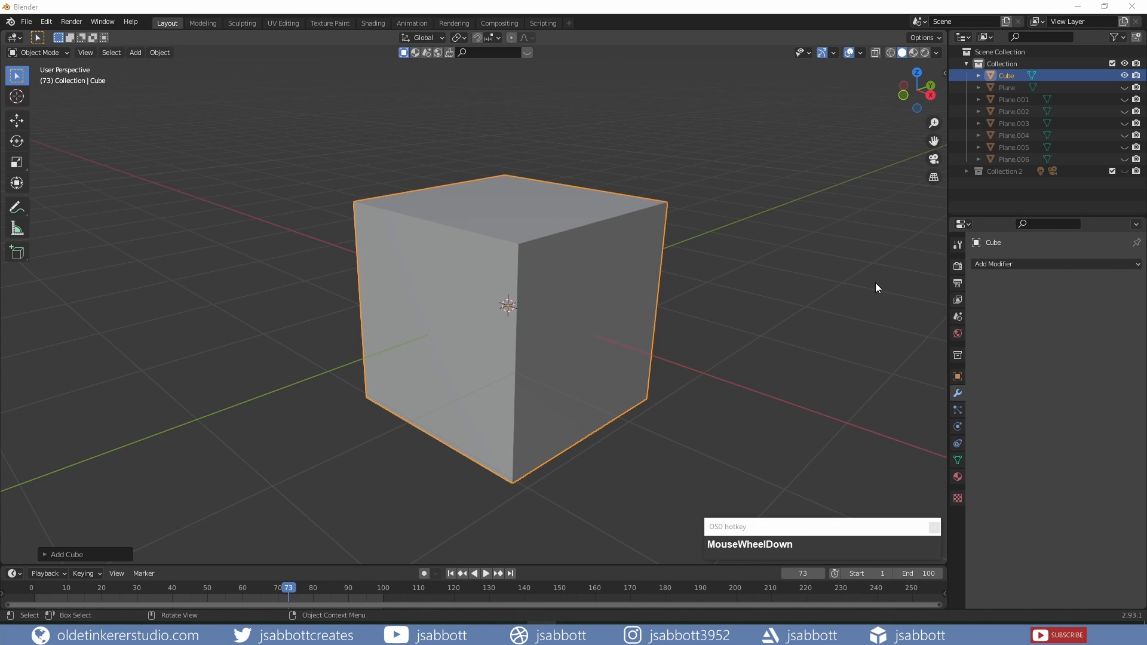
left_click(1020, 264)
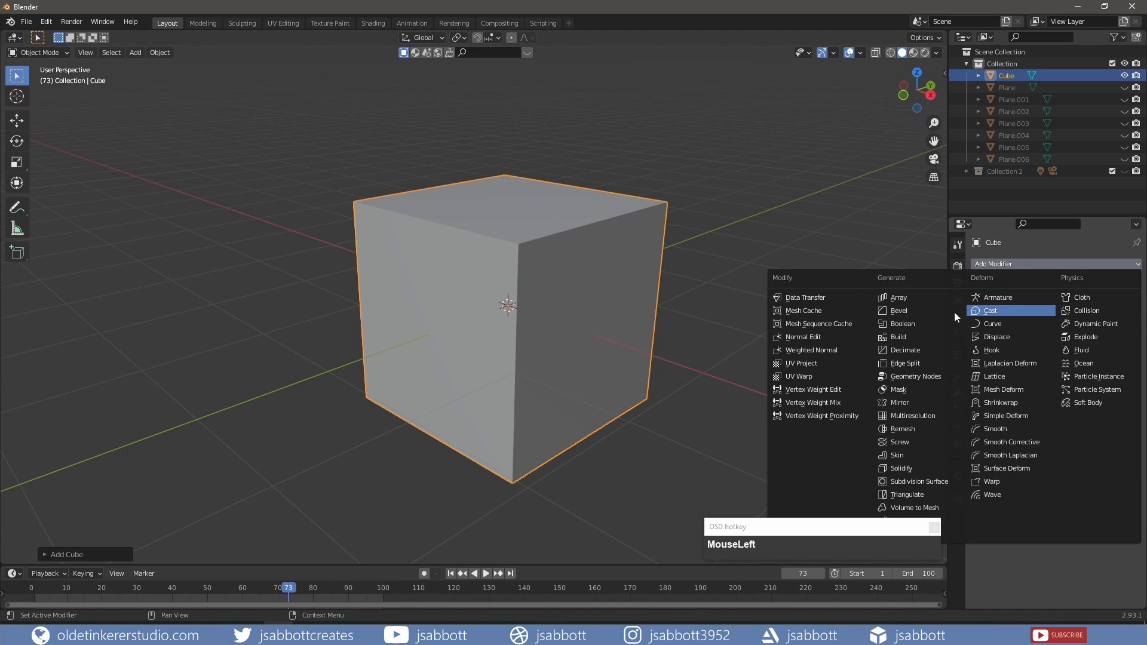
left_click(912, 338)
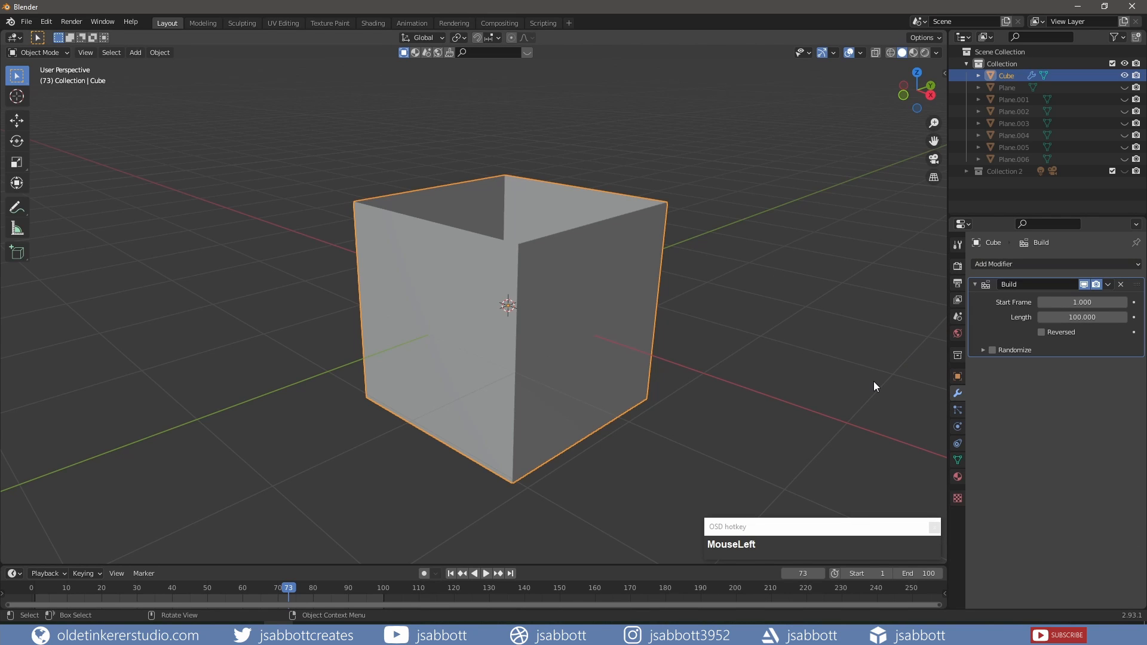
left_click(451, 574)
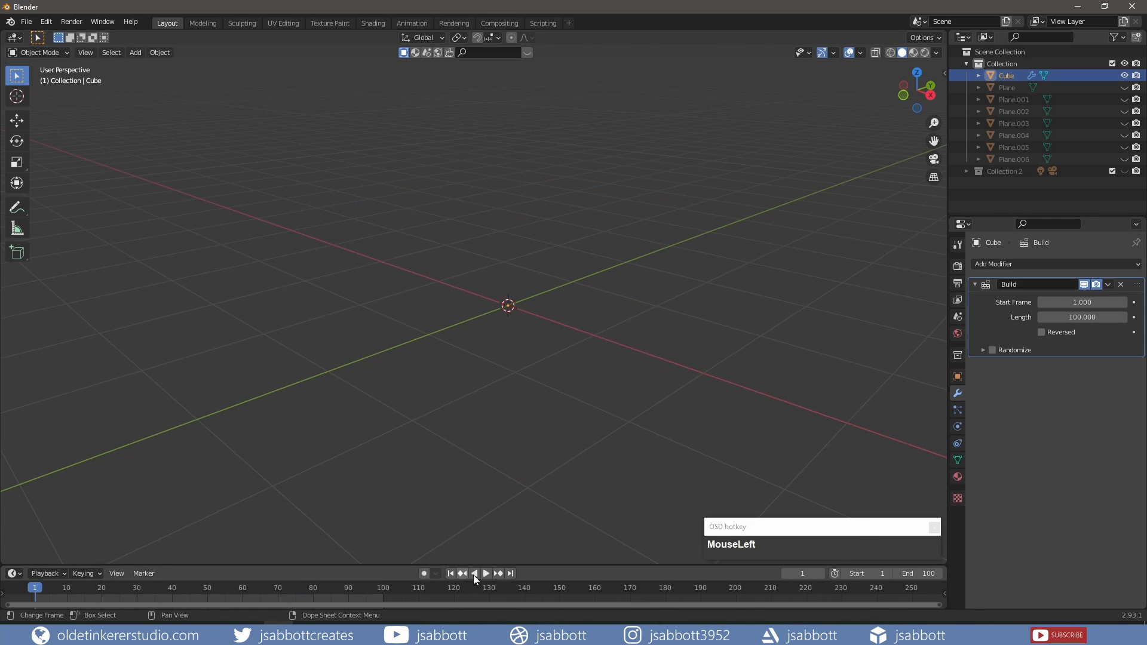
left_click(485, 577)
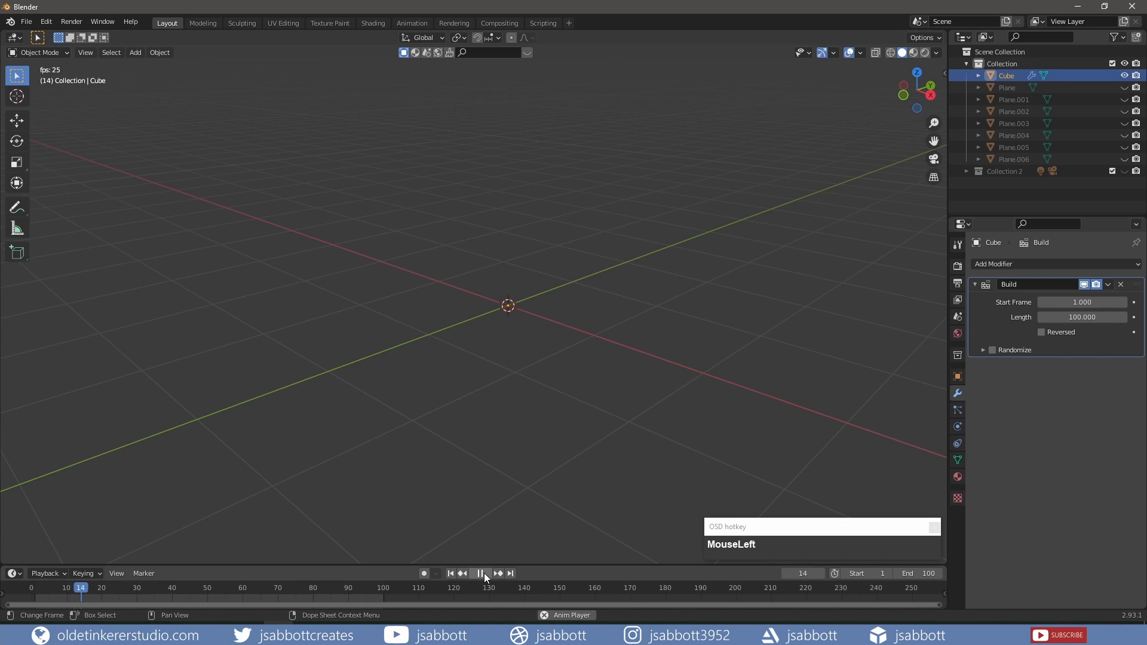
key("Escape")
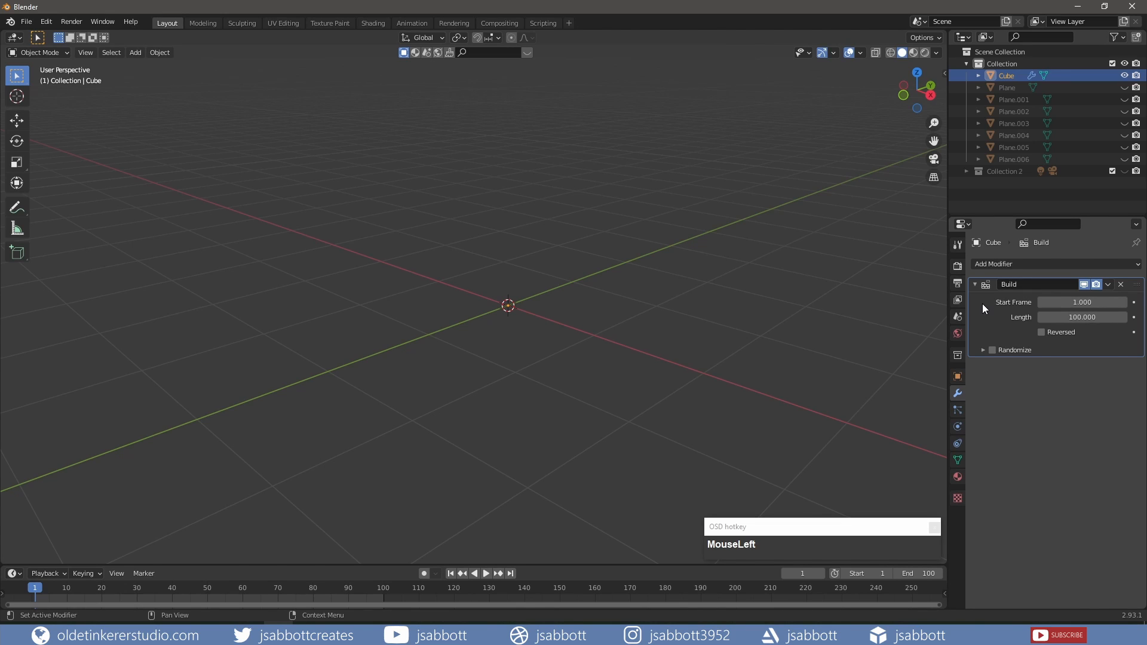
Step: Set the Build modifier's start frame to 10 and preview the animation
left_click(1084, 302)
type("10")
key("Return")
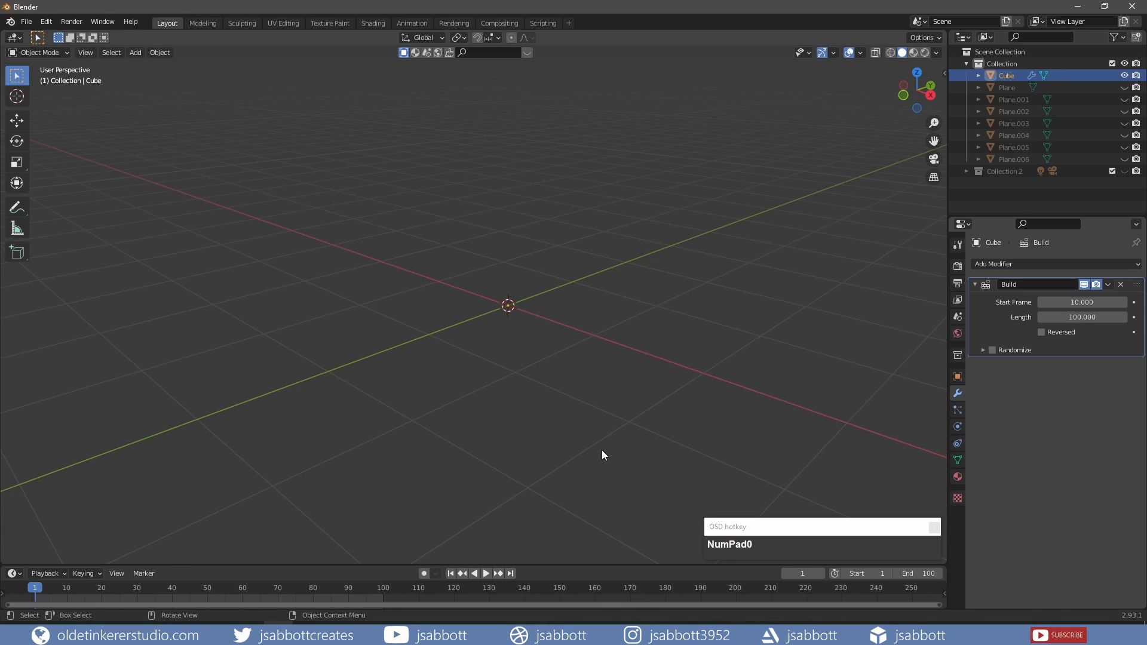
left_click(487, 574)
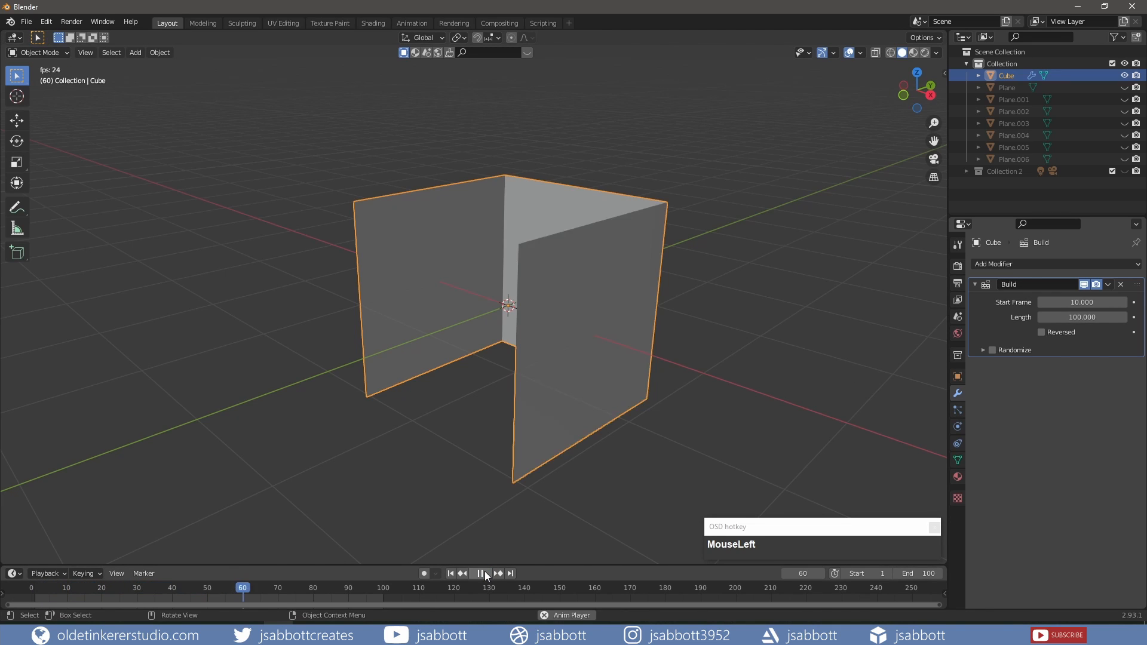
left_click(485, 575)
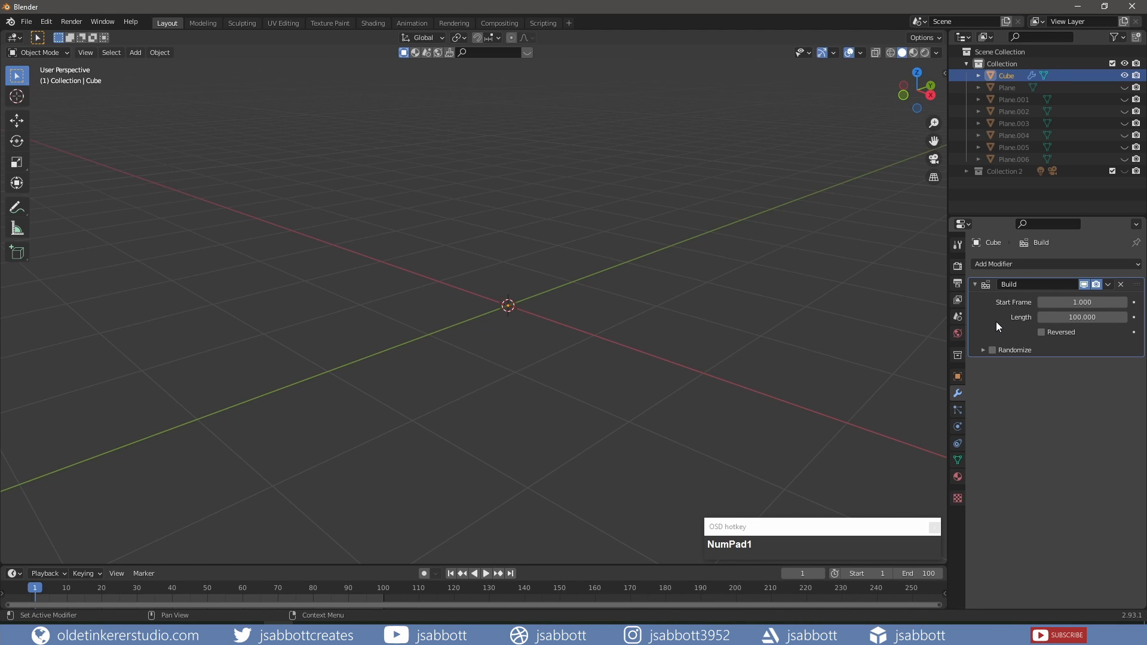
Step: Set the Build modifier's length to 50, preview the animation and return to the first frame
left_click(1084, 318)
type("50")
key("Return")
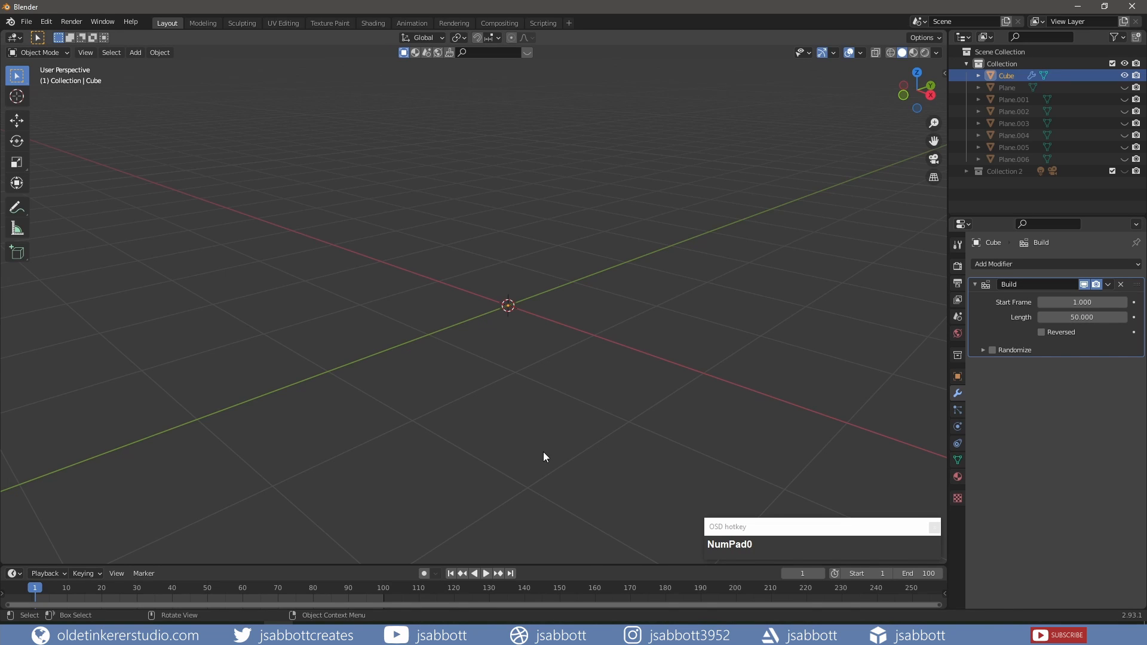
left_click(487, 574)
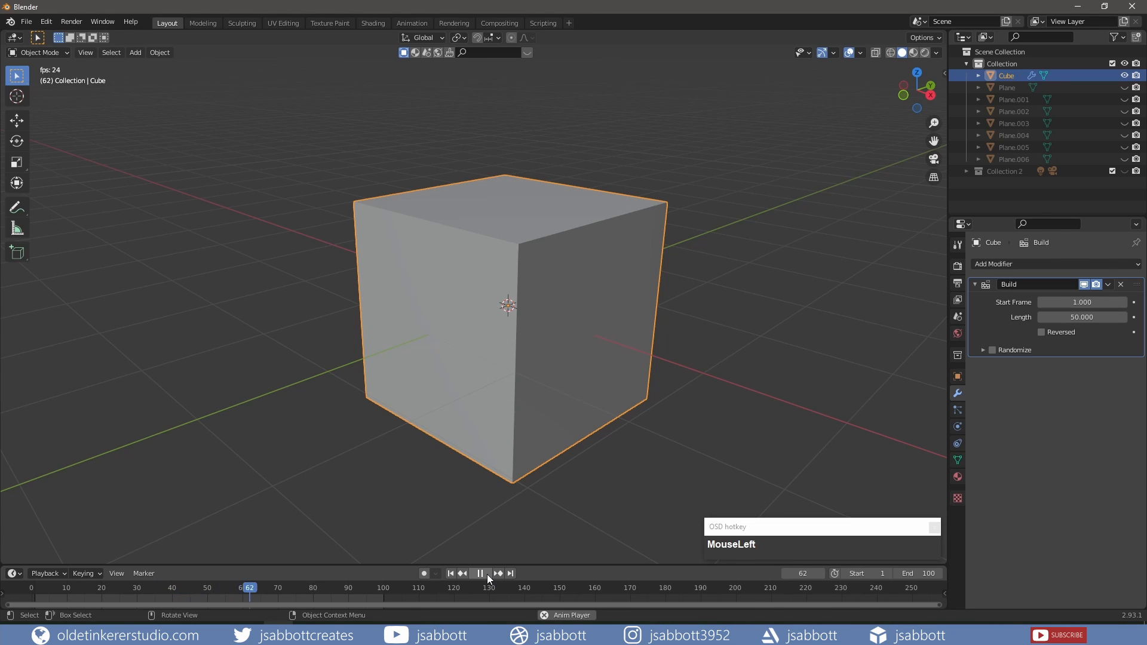
left_click(481, 574)
left_click(451, 574)
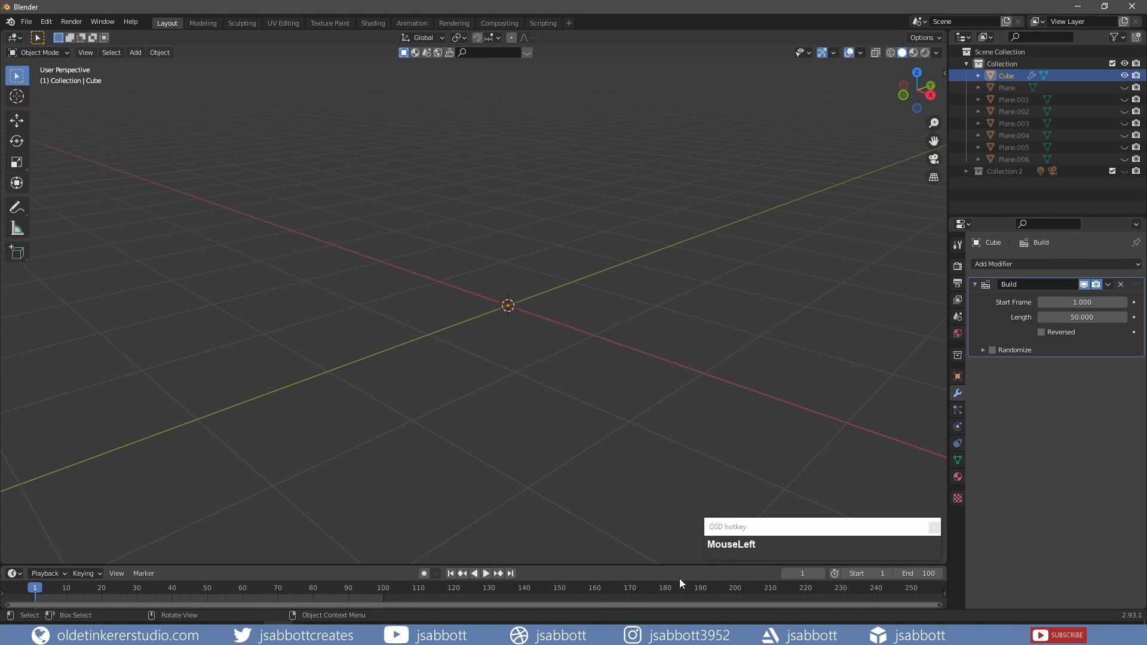
Step: Set both the scene's end frame and the Build modifier's length to 150 and play the animation
left_click(911, 573)
type("150")
key("Return")
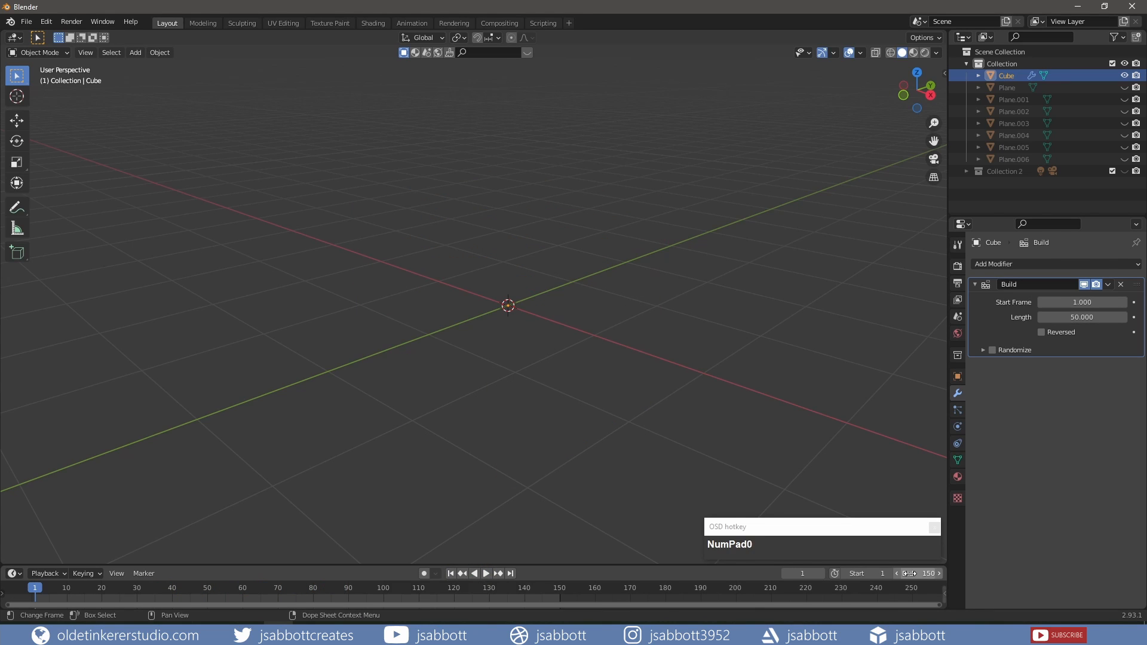
left_click(1081, 318)
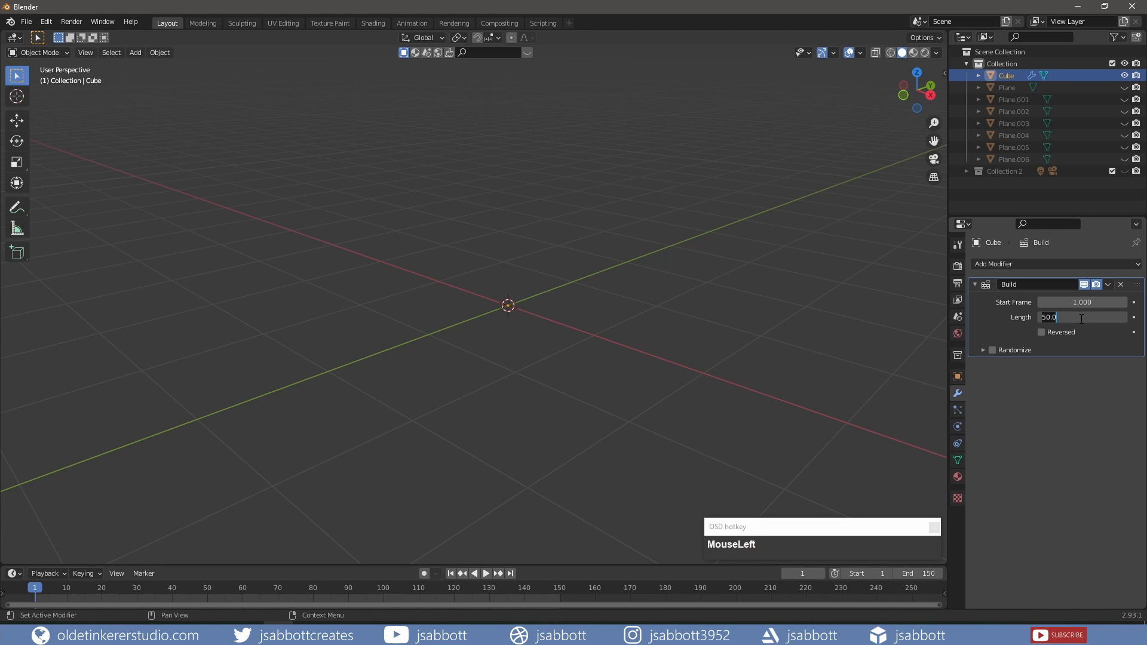
type("150")
key("Return")
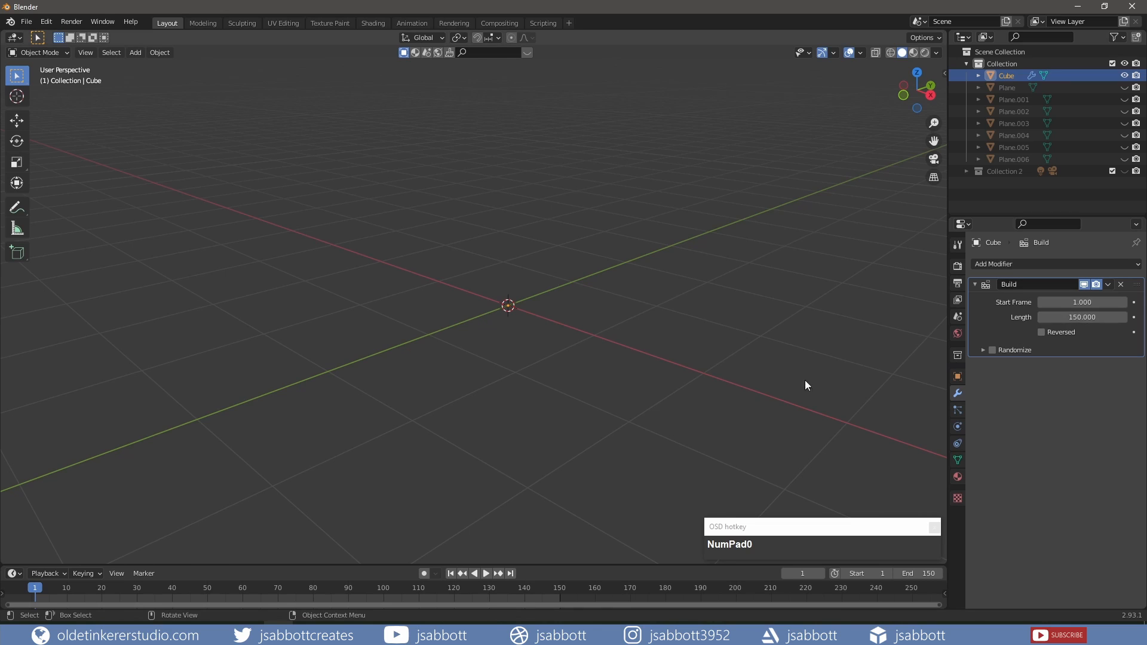
left_click(486, 573)
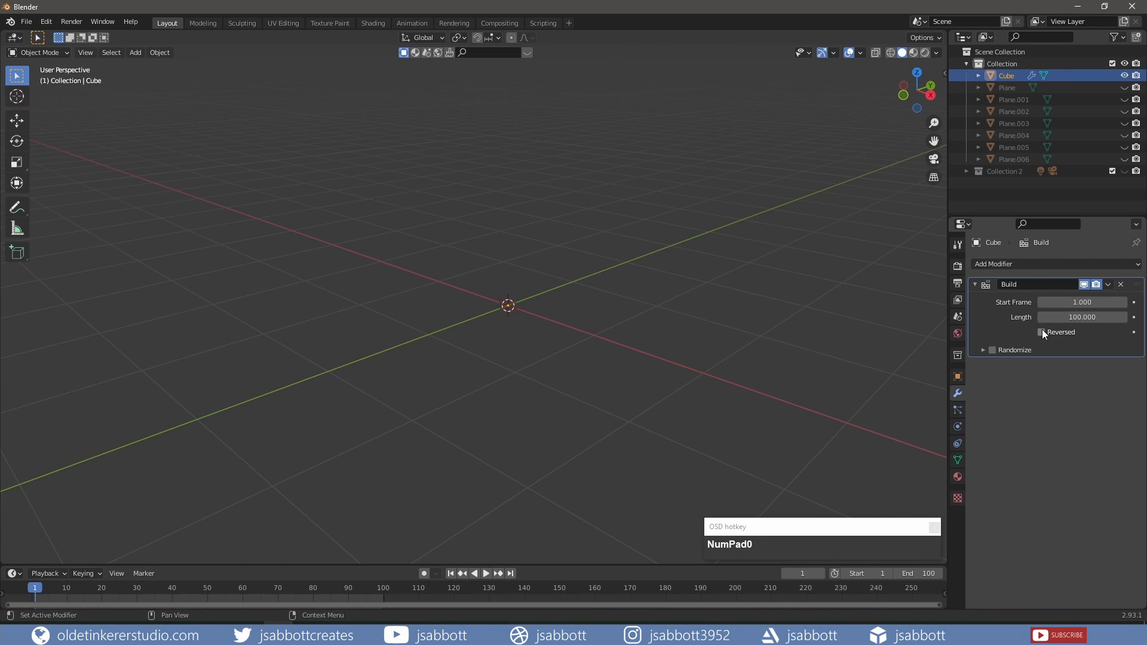
Step: Enable the Build modifier's Reversed option and play the animation
left_click(1042, 332)
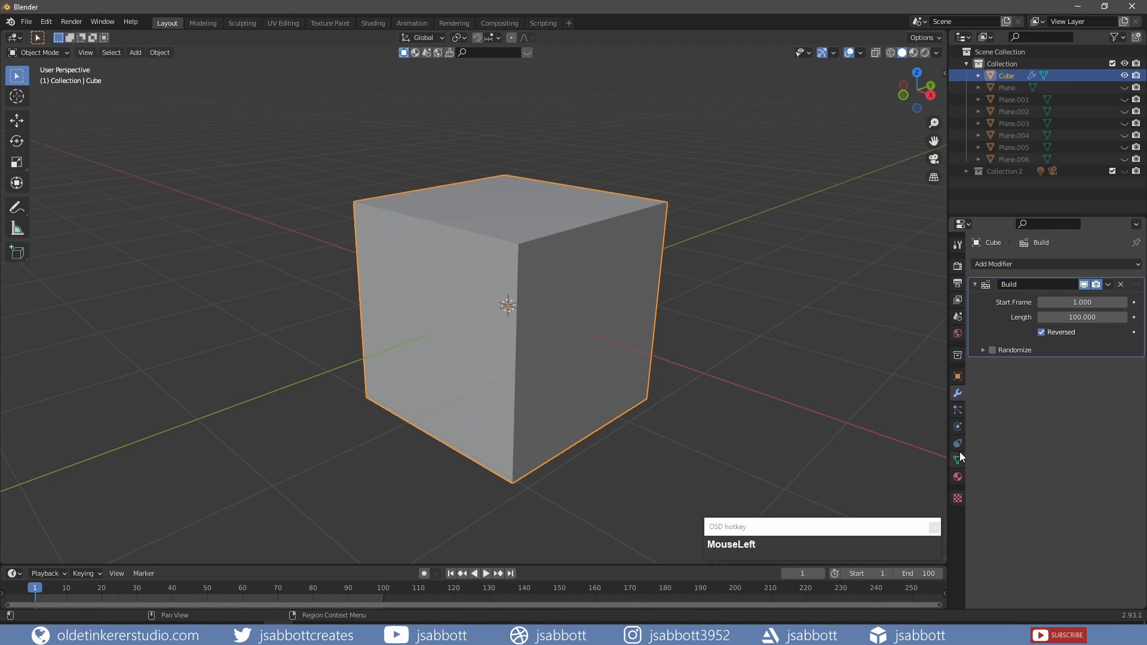
left_click(486, 574)
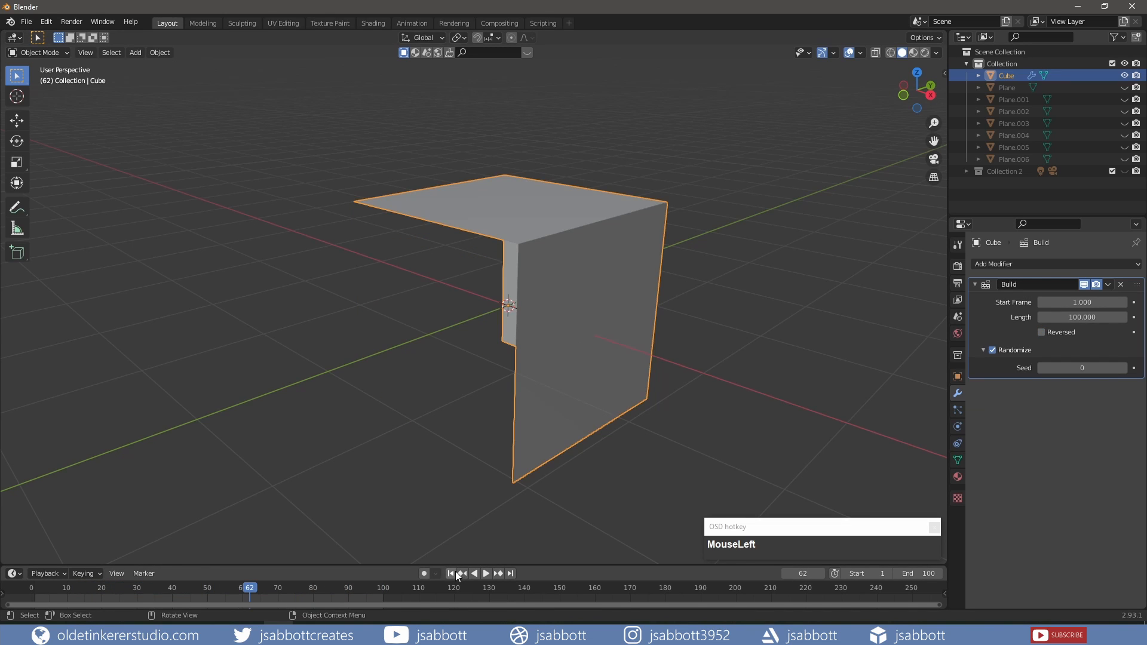
Step: Preview the cube's randomized build animation from the first frame, stop it and rewind to the start
left_click(451, 573)
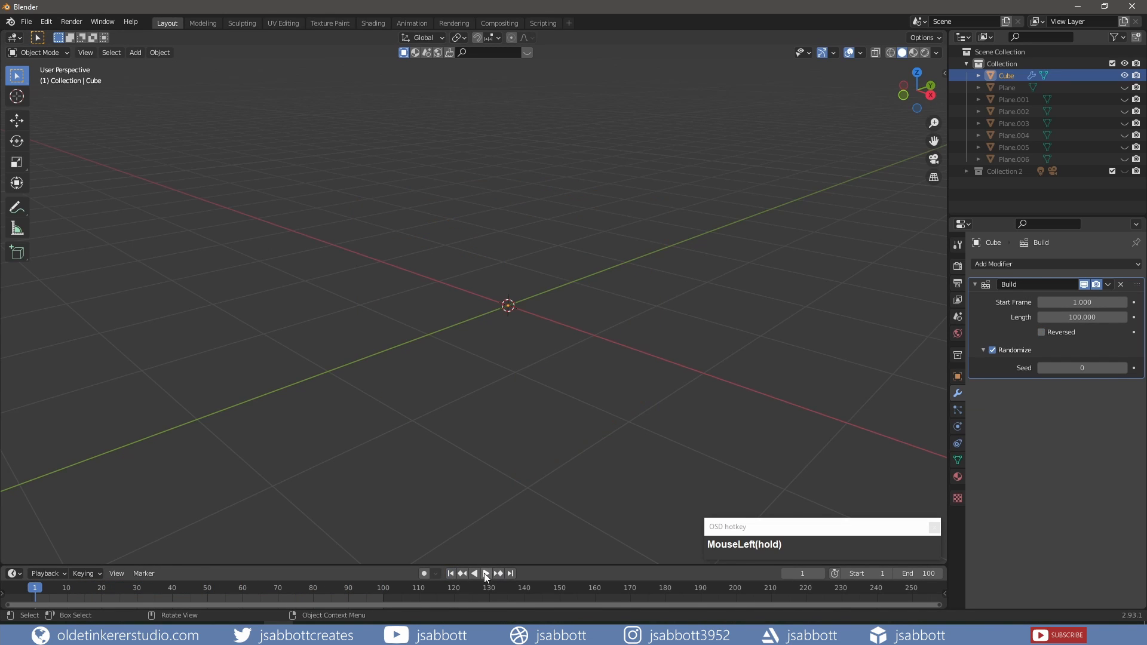
left_click(486, 574)
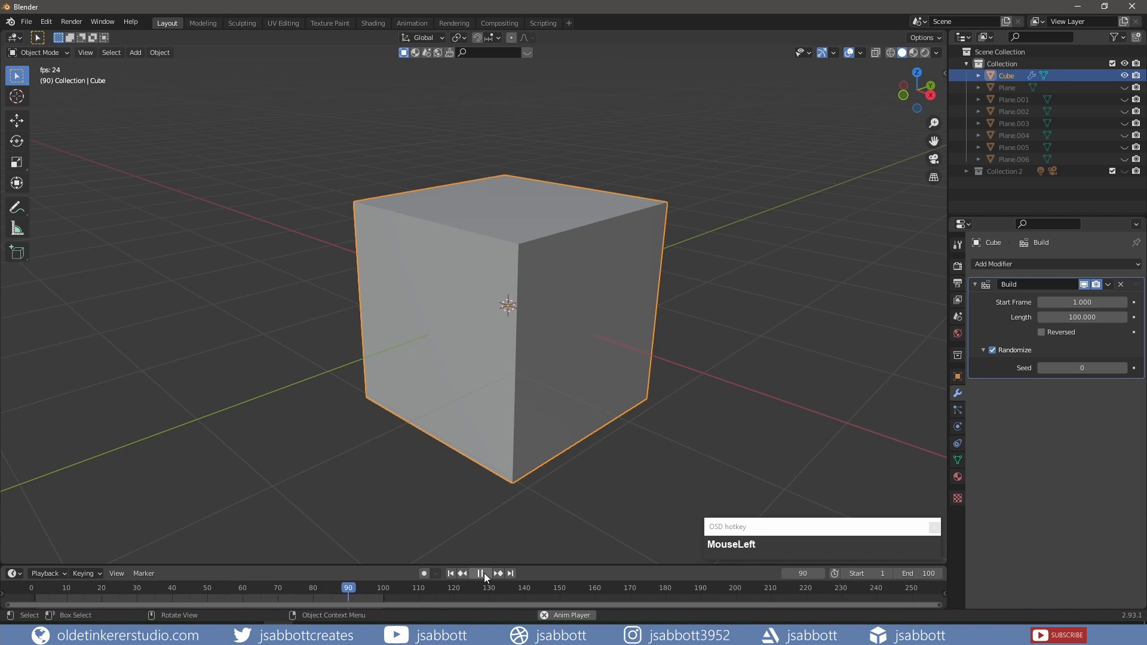
left_click(486, 574)
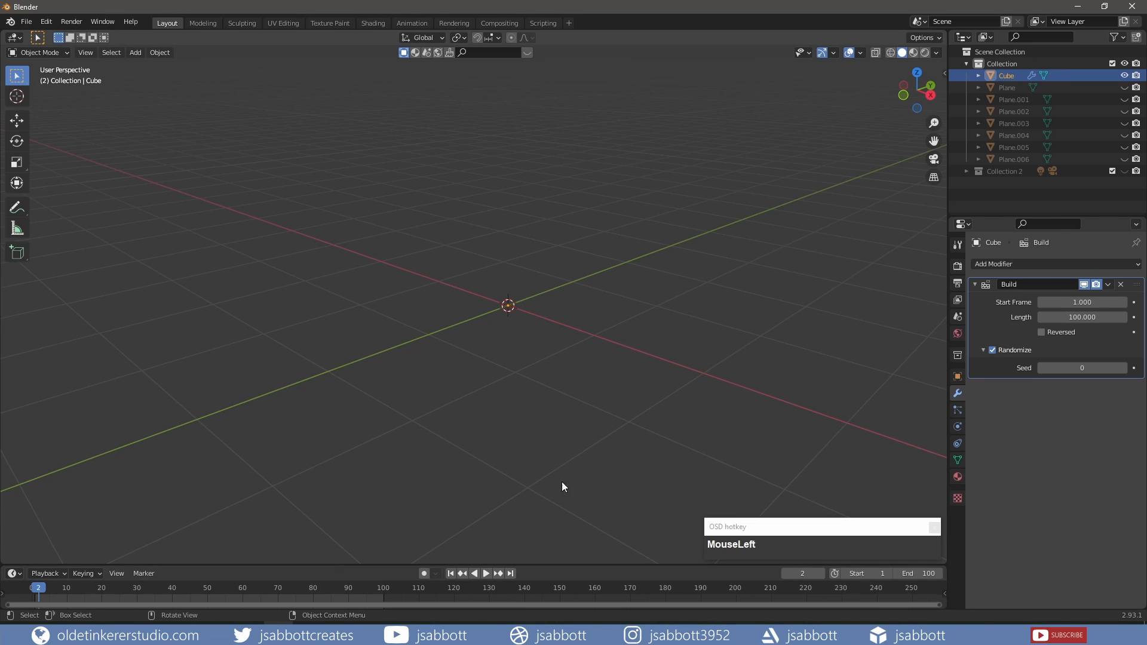
left_click(452, 574)
Step: Set the Randomize seed to 1, preview the animation and return to the first frame
left_click(1123, 368)
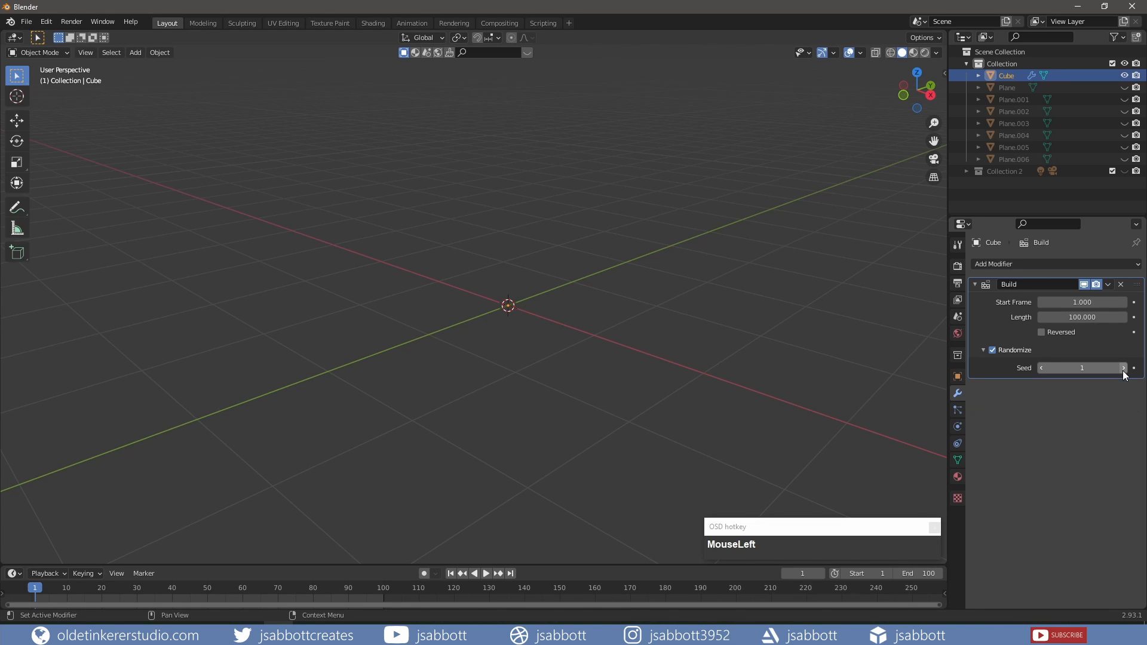
left_click(486, 574)
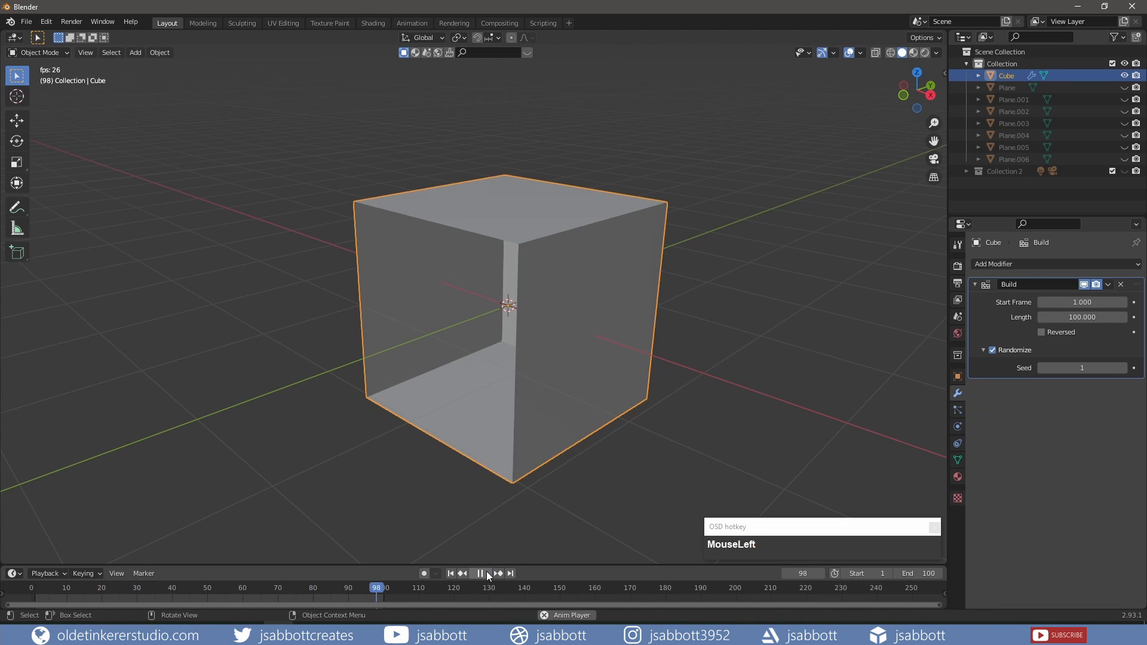
left_click(482, 575)
left_click(451, 573)
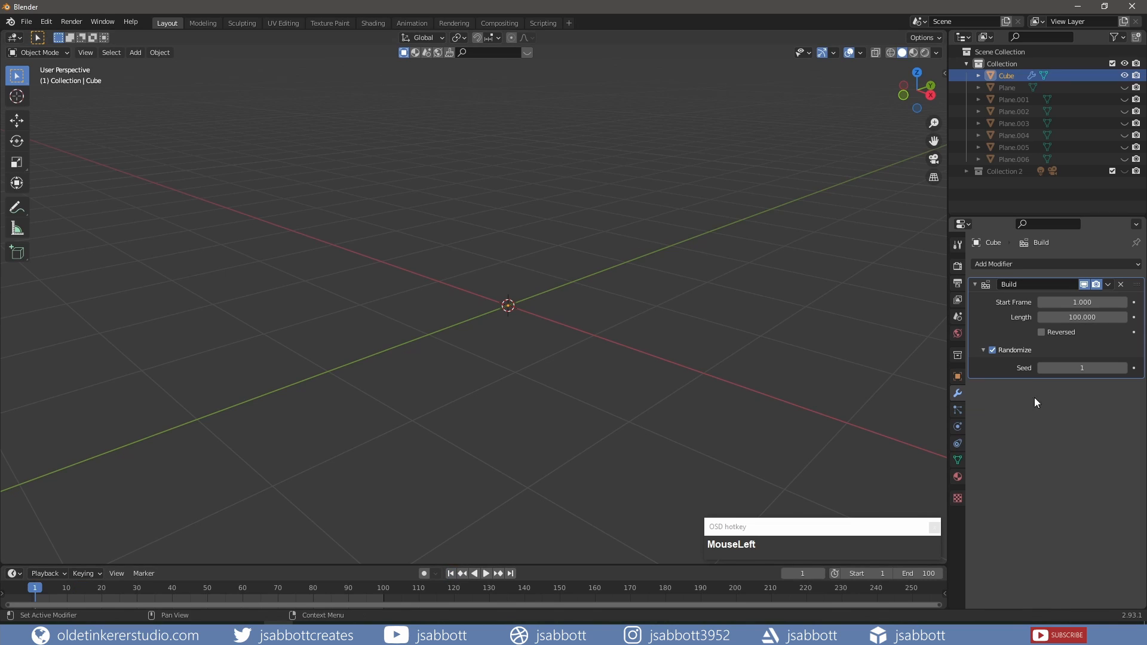
Step: Set the Randomize seed to 2, preview the animation and return to the first frame
left_click(1123, 368)
left_click(485, 574)
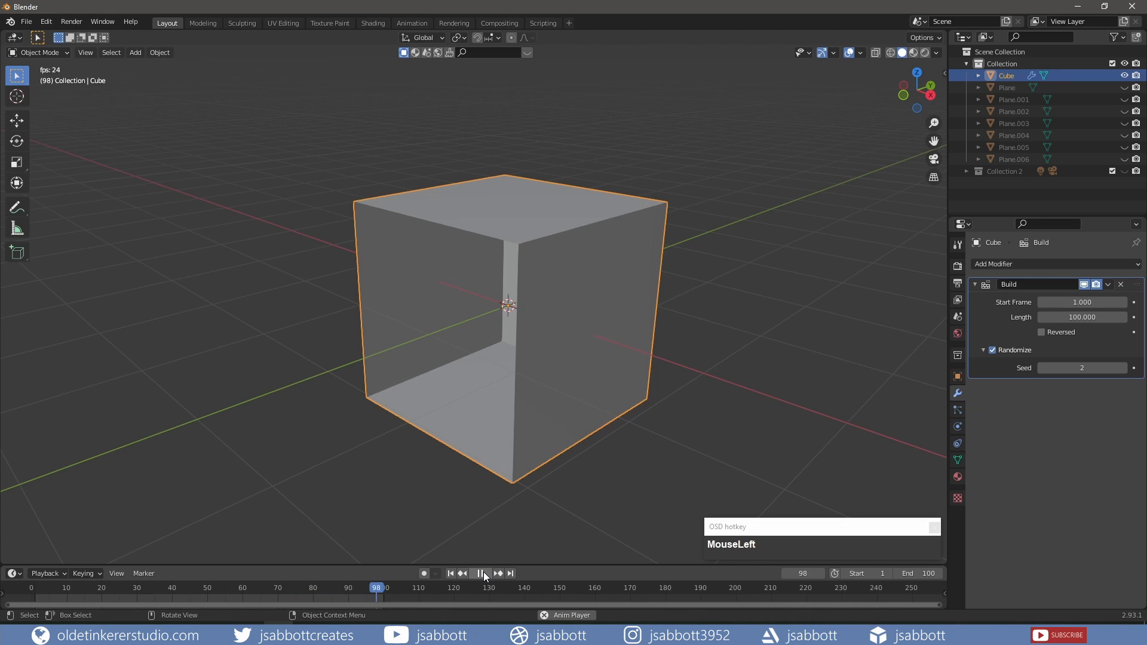
left_click(485, 575)
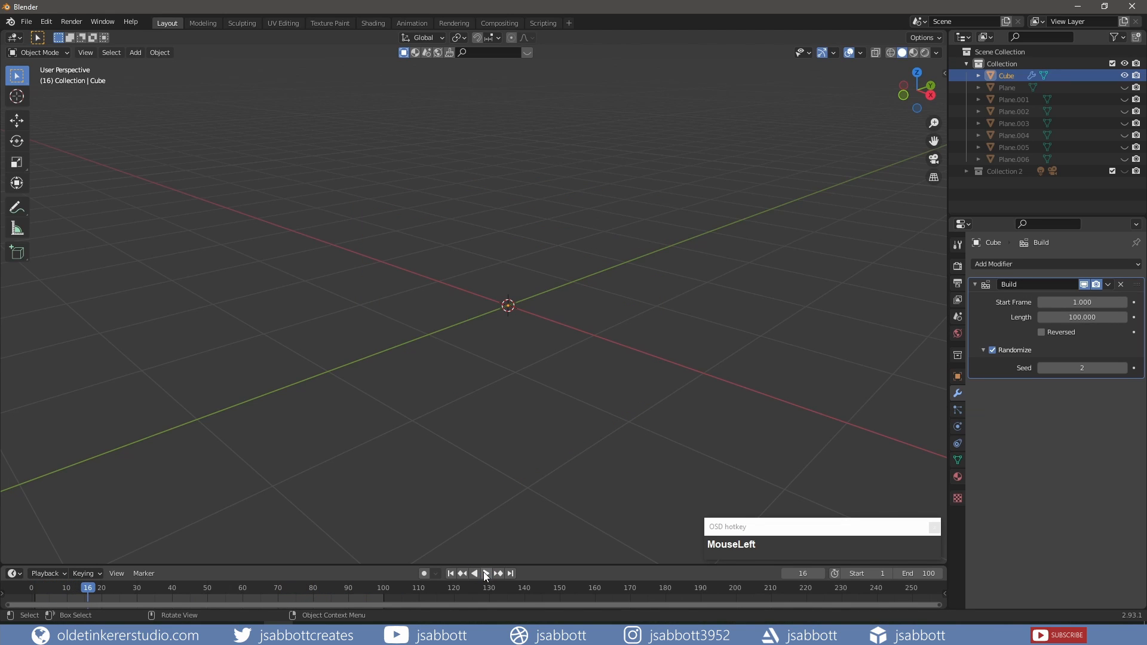
left_click(450, 574)
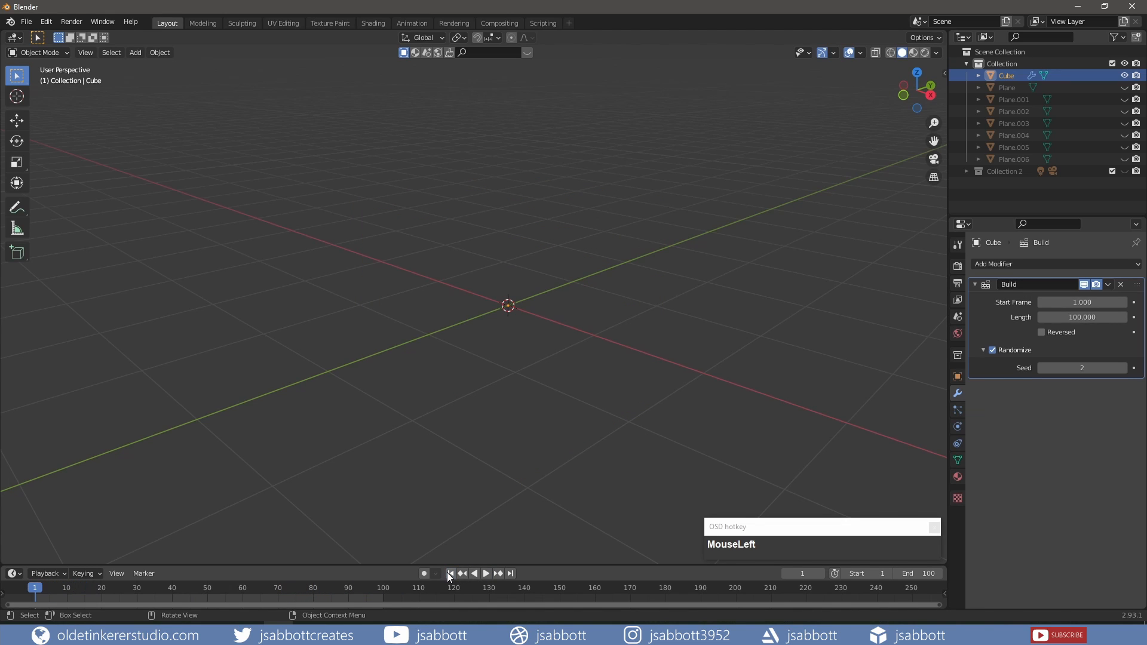
Step: Disable the Build modifier's Randomize option and collapse its settings
left_click(993, 350)
left_click(984, 350)
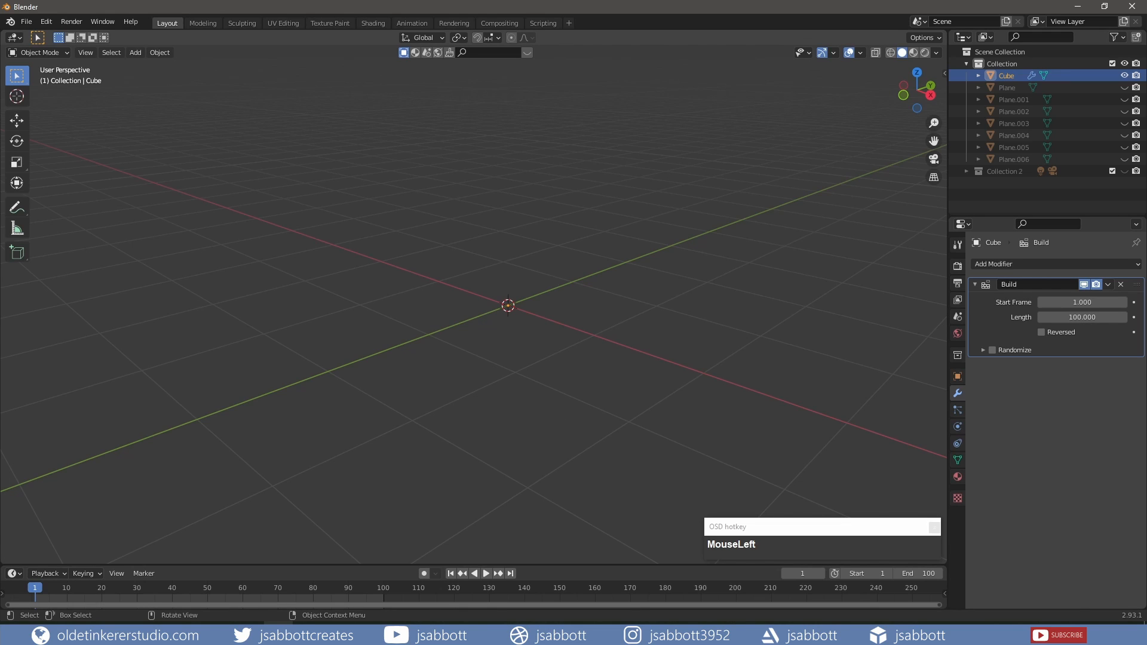
left_click(806, 633)
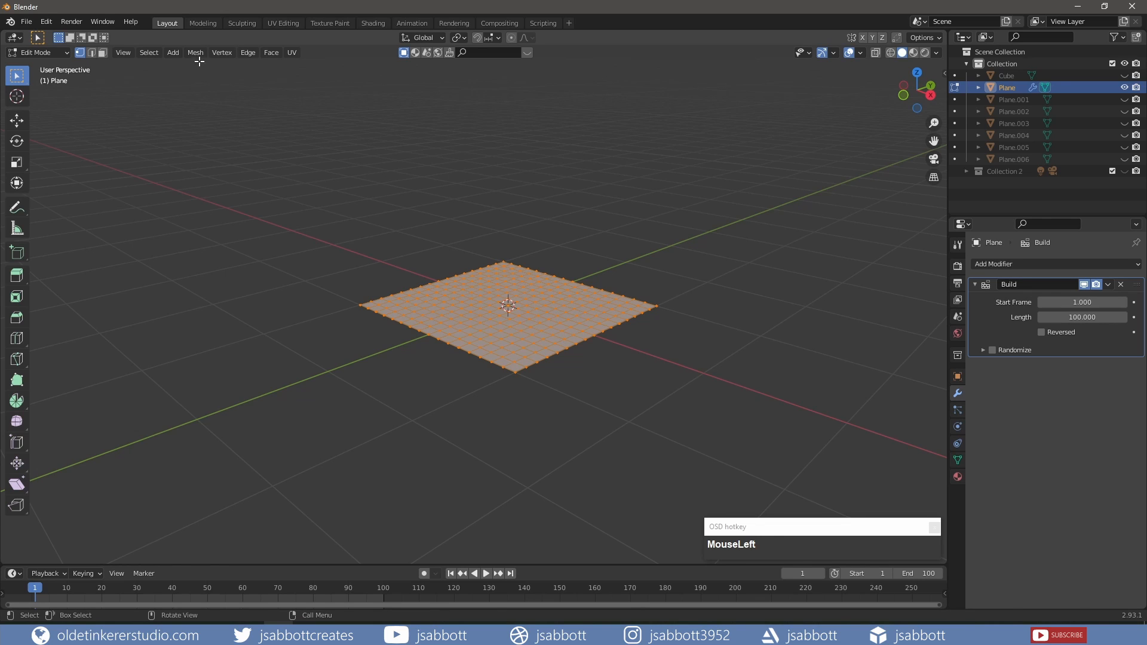
Step: Sort the subdivided plane's mesh faces by View Z Axis and play its build animation in Object Mode
left_click_drag(195, 54, 232, 284)
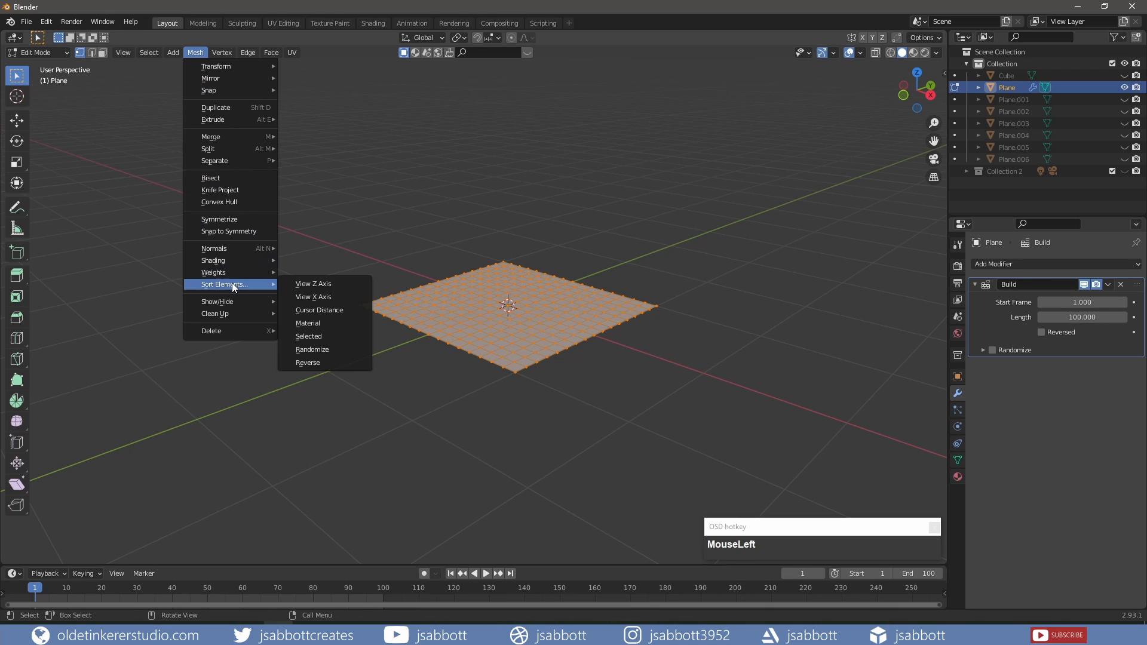
left_click(332, 283)
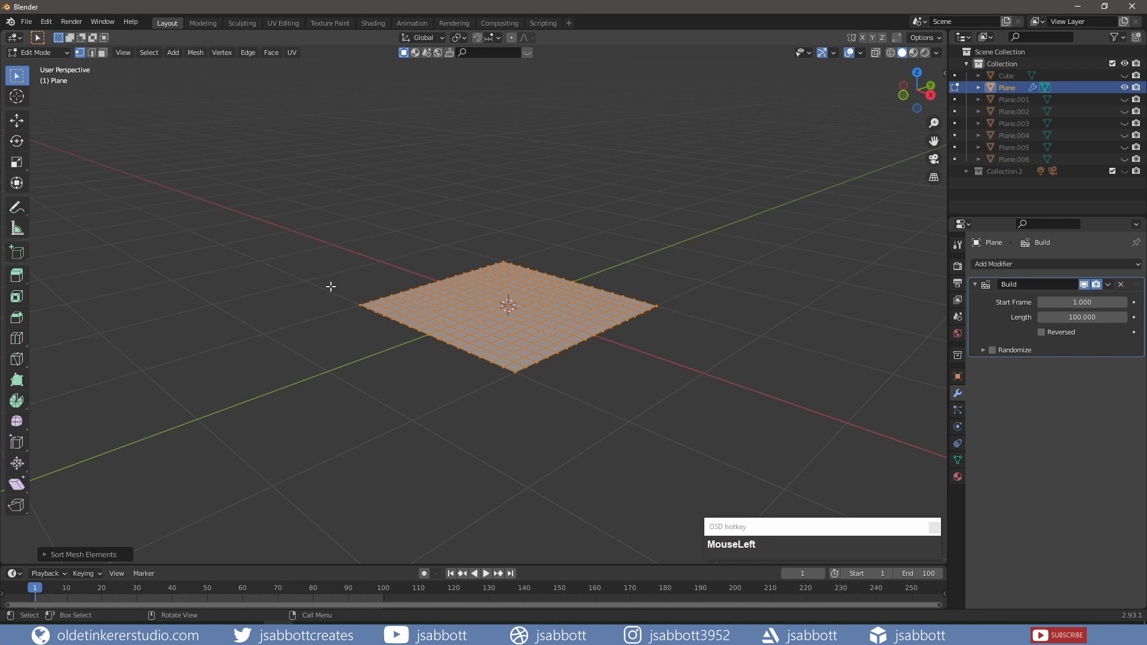
left_click(45, 556)
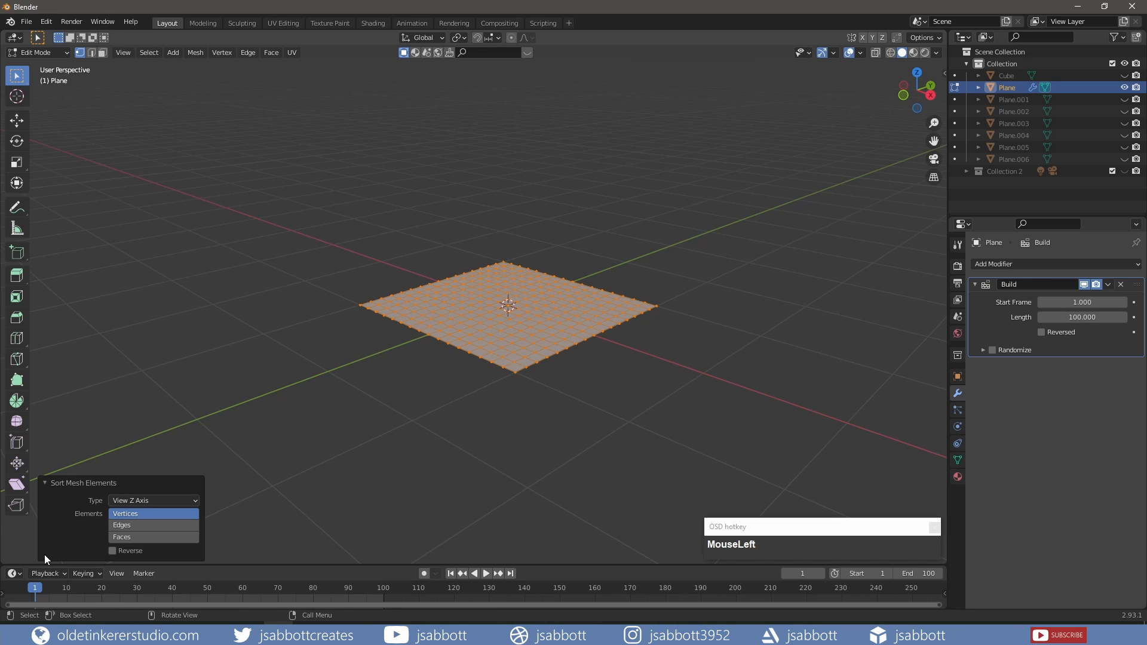
left_click(134, 537)
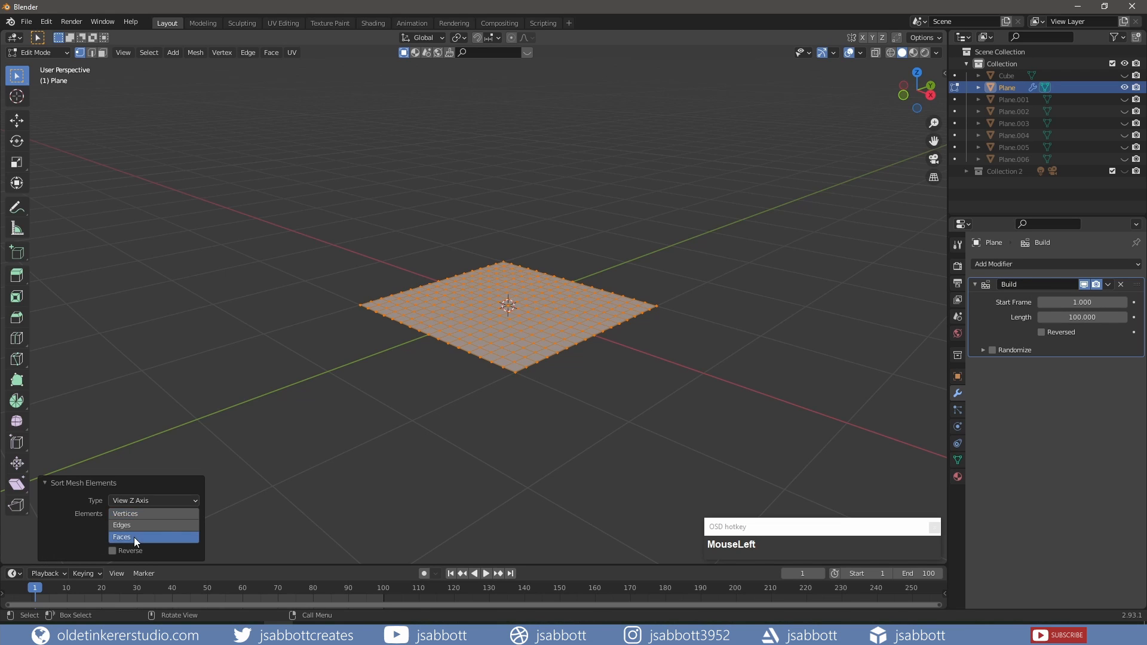
left_click(45, 484)
key("Tab")
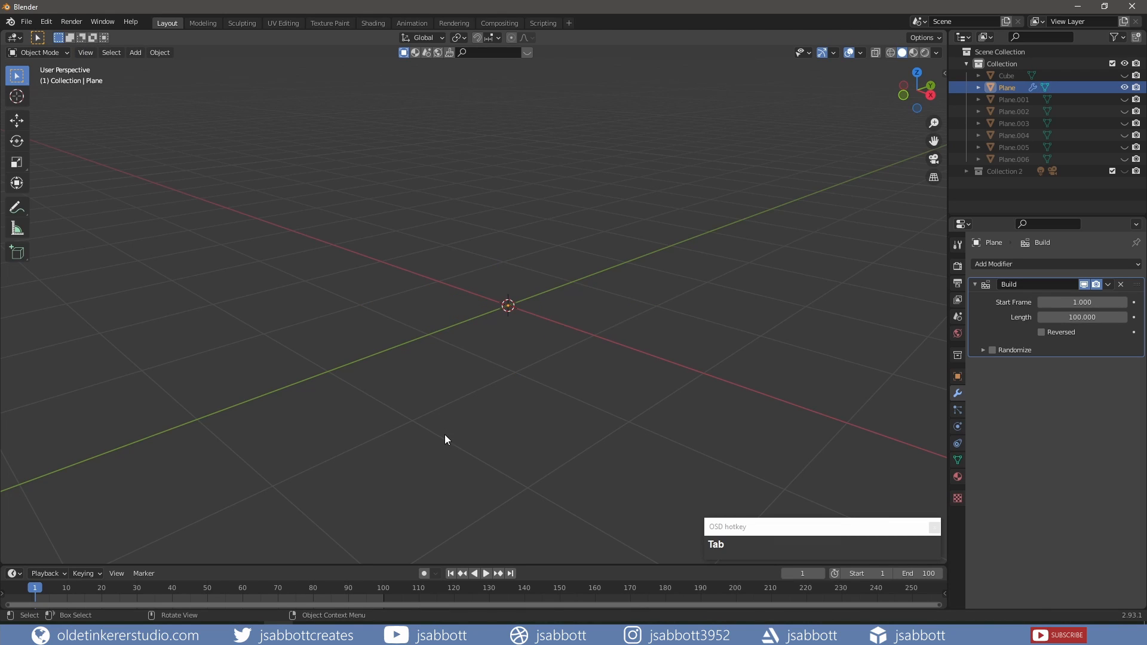
left_click(486, 574)
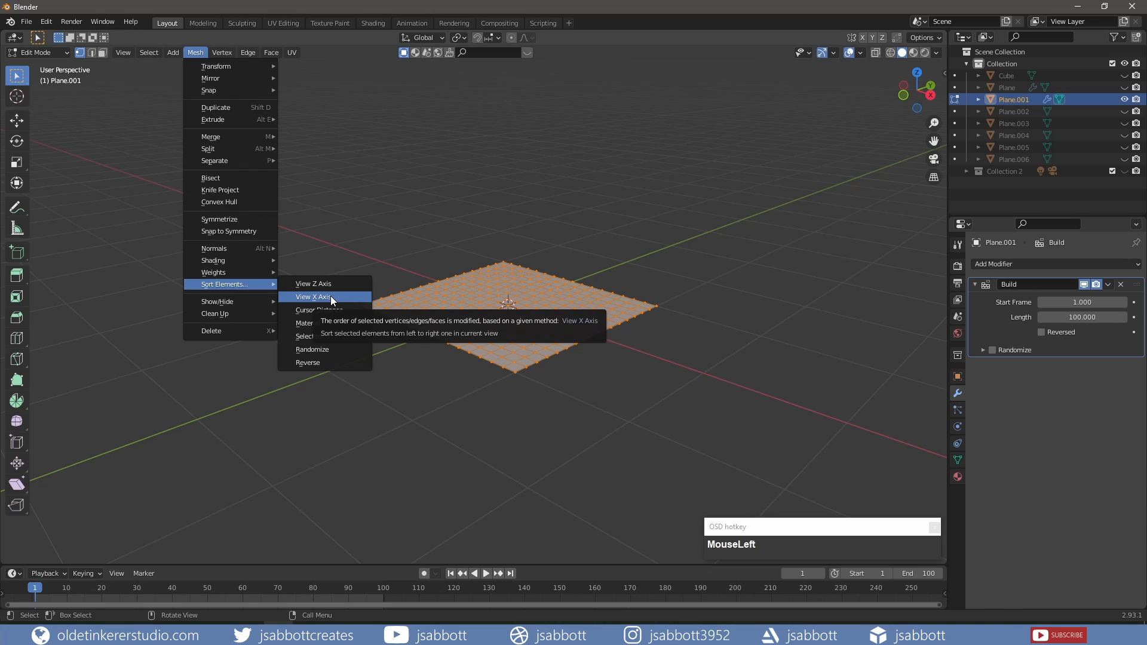
Step: Sort Plane.001's mesh faces by View X Axis and play its build animation in Object Mode
left_click(331, 295)
left_click(44, 553)
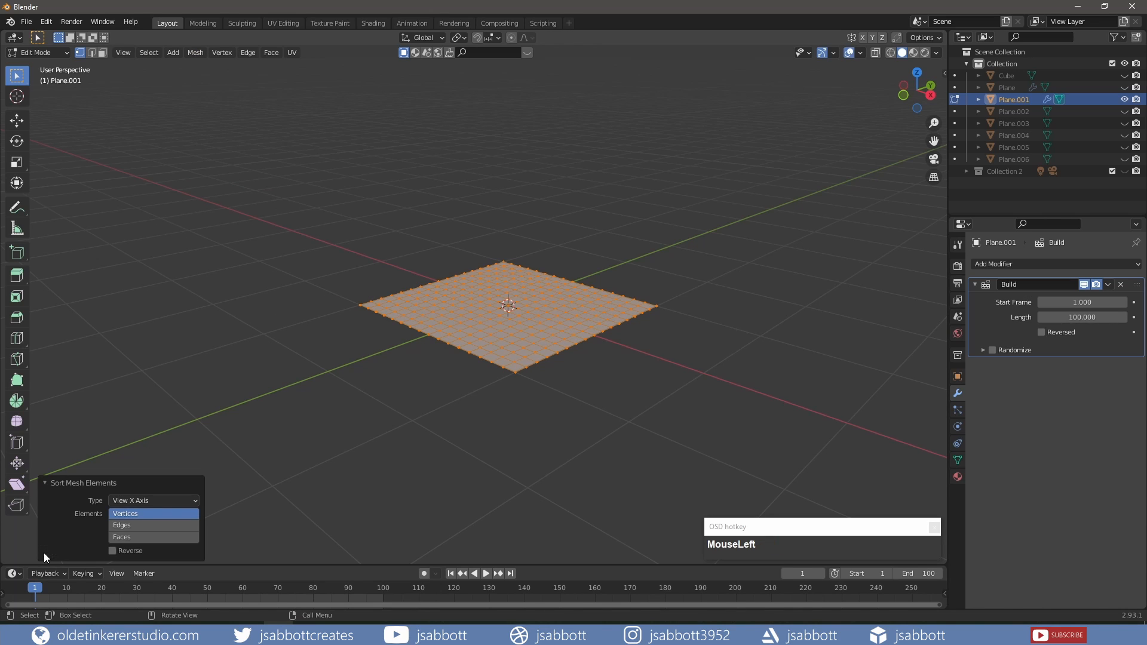
left_click(129, 536)
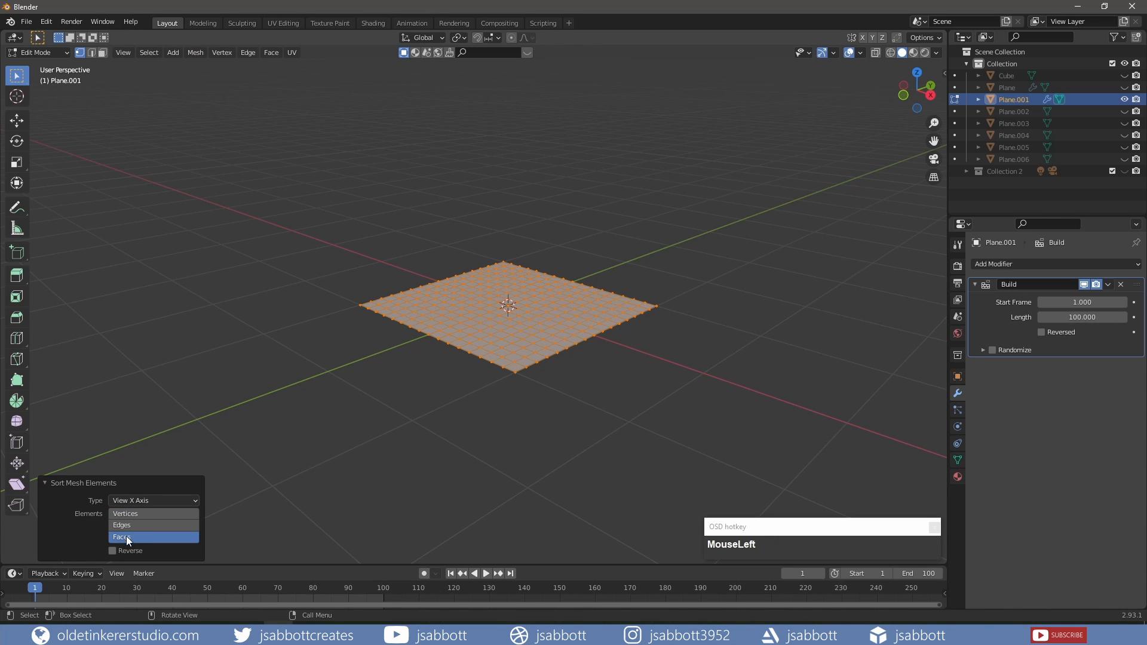
left_click(43, 480)
key("Tab")
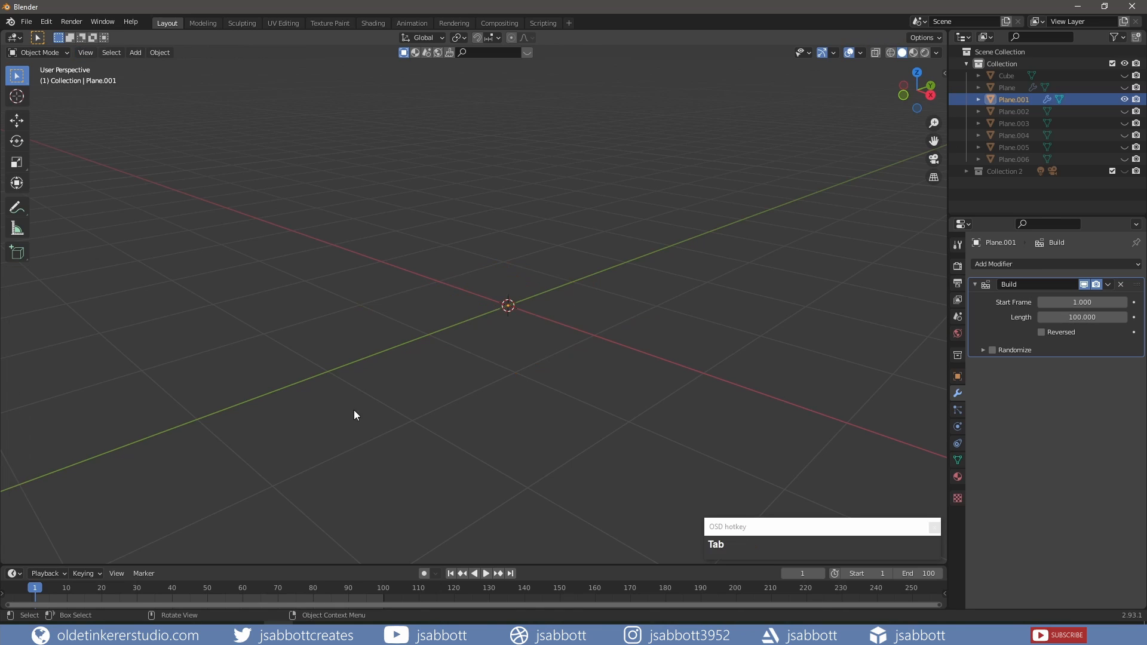
left_click(485, 573)
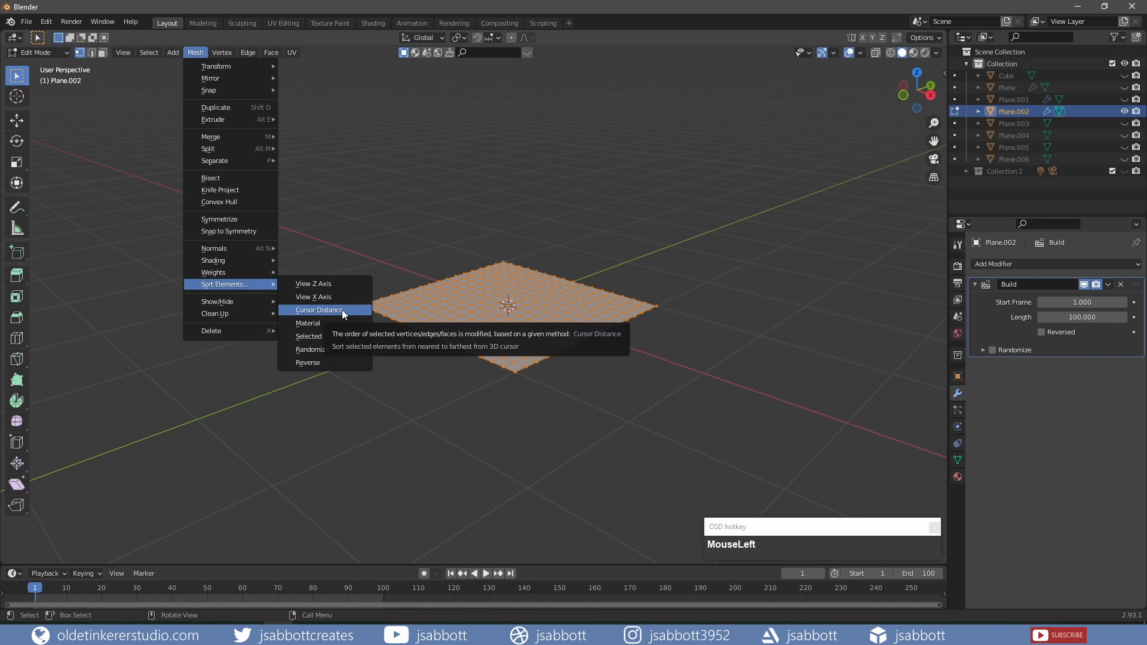
Step: Sort Plane.002's mesh faces by Cursor Distance and play its build animation in Object Mode
left_click(342, 310)
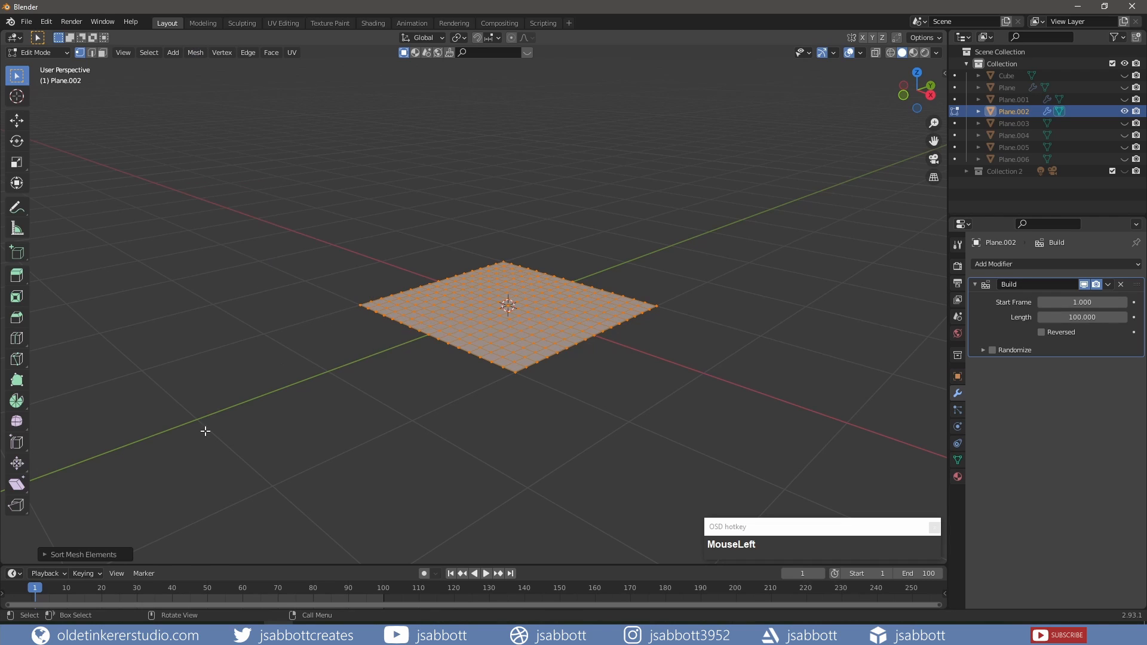
left_click(46, 555)
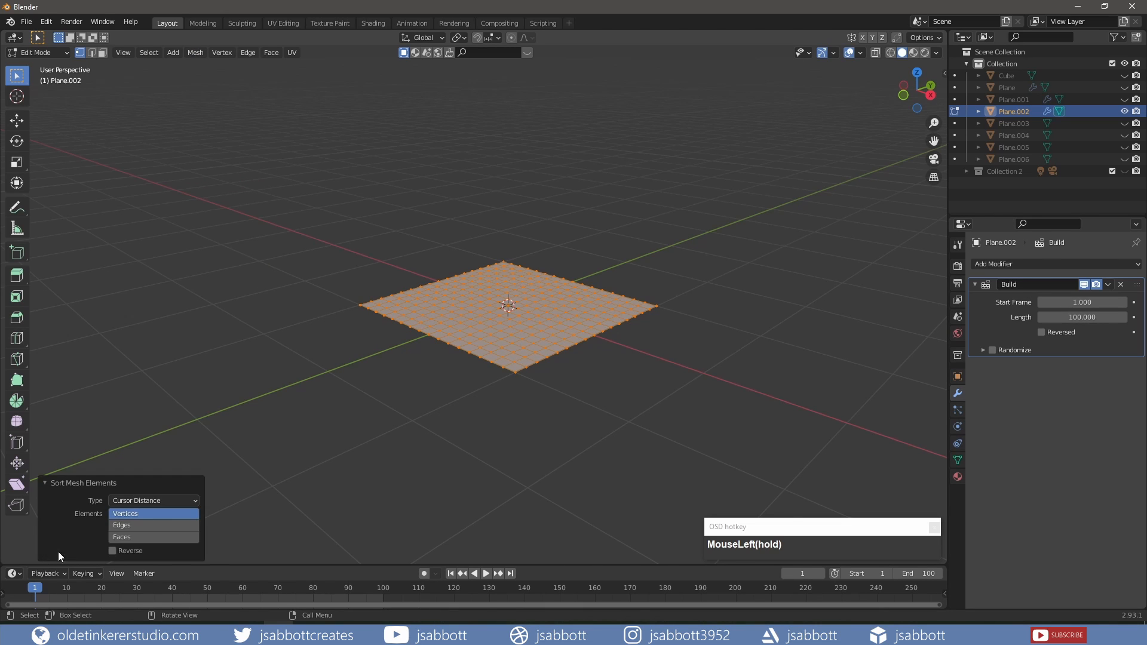
left_click(137, 537)
left_click(45, 483)
key("Tab")
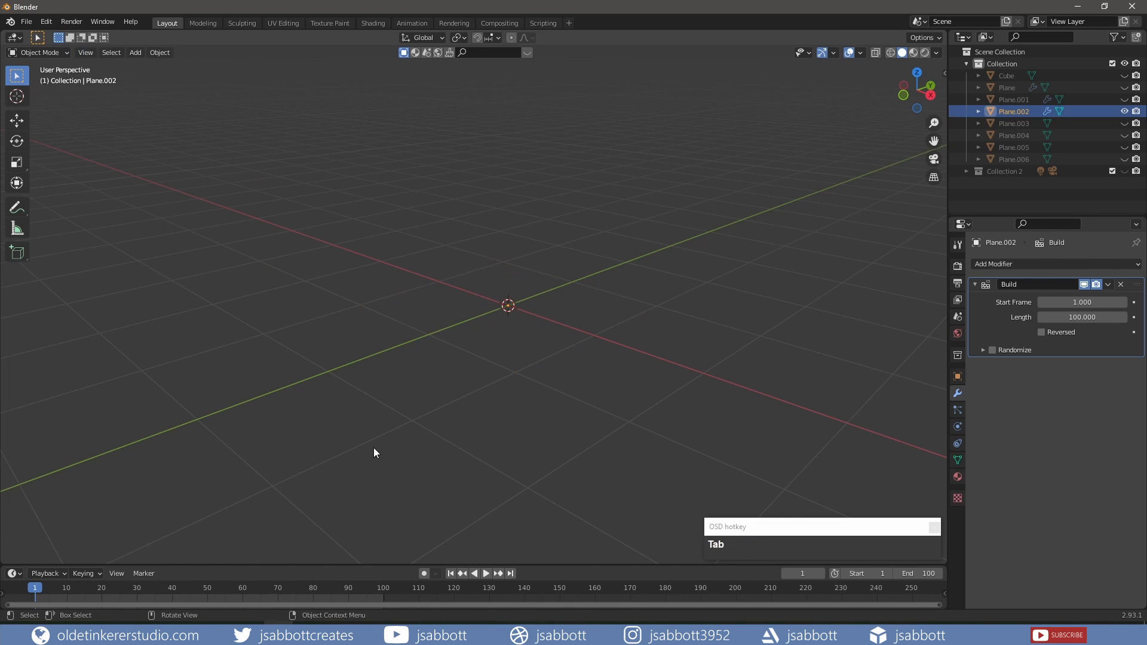
left_click(485, 574)
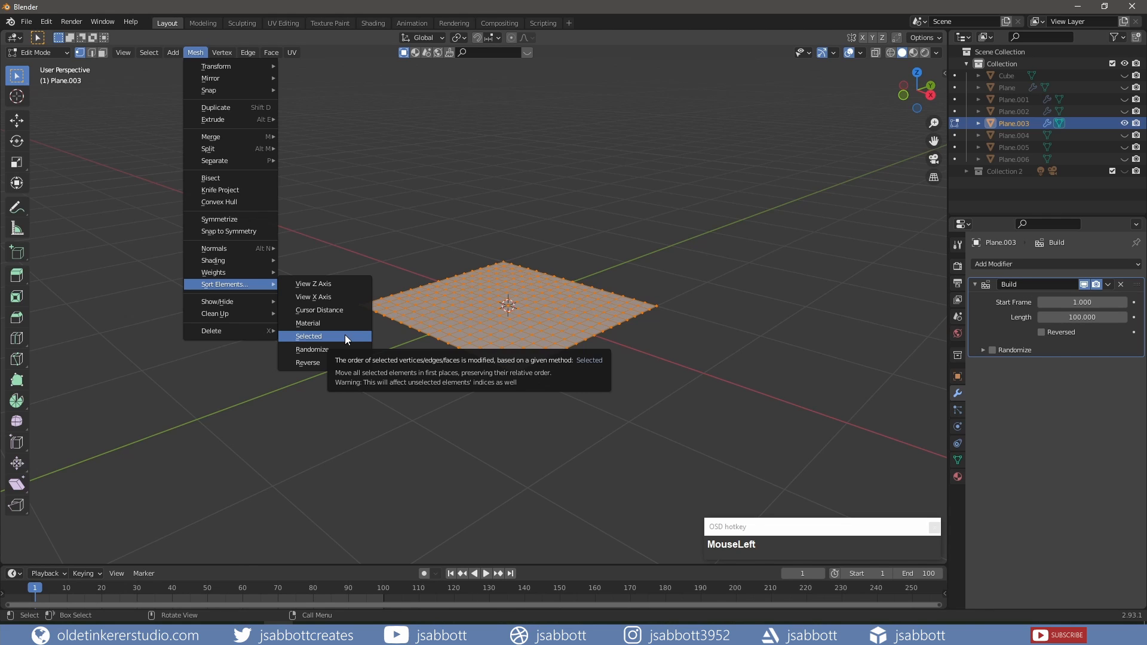
Step: Sort Plane.003's mesh elements by Selected, and clear the selection with face select mode active
left_click(346, 334)
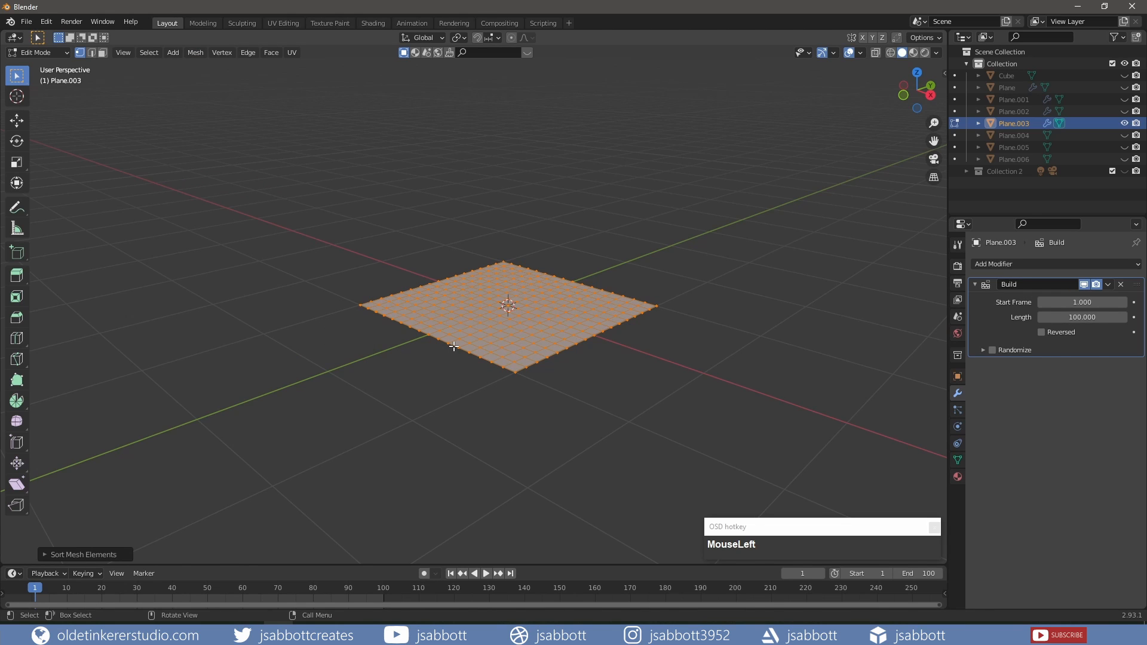
key("alt+a")
middle_click_drag(464, 318, 465, 352)
key("3")
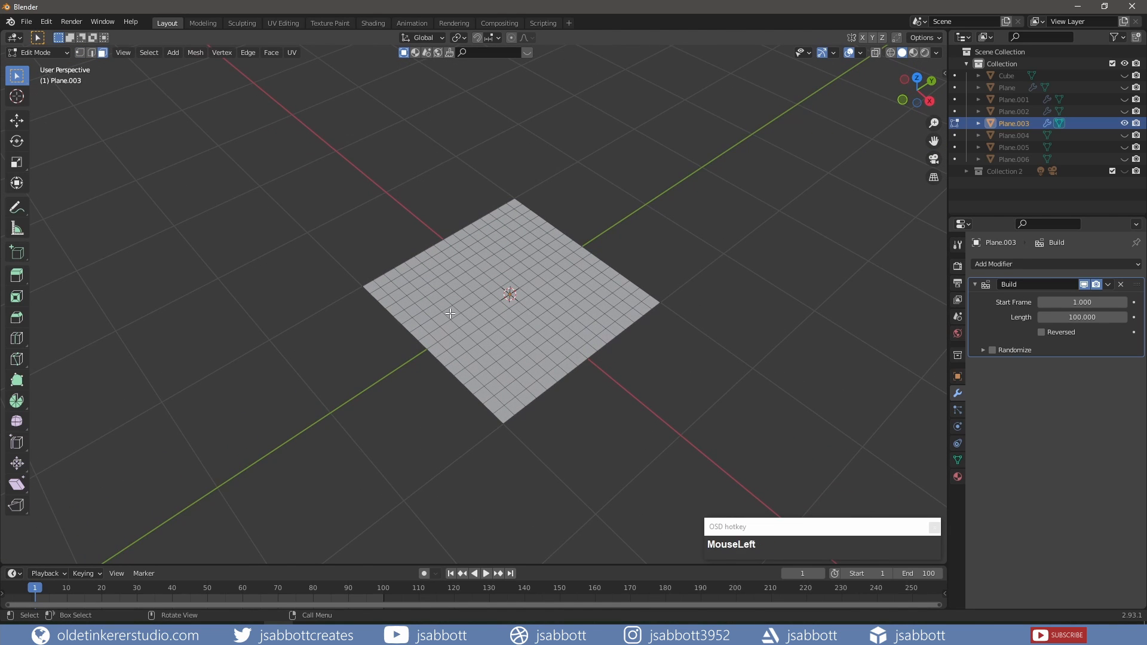
Step: Select eleven scattered faces across Plane.003 and play its build animation in Object Mode
left_click(451, 313)
left_click(474, 286, "shift")
left_click(485, 266, "shift")
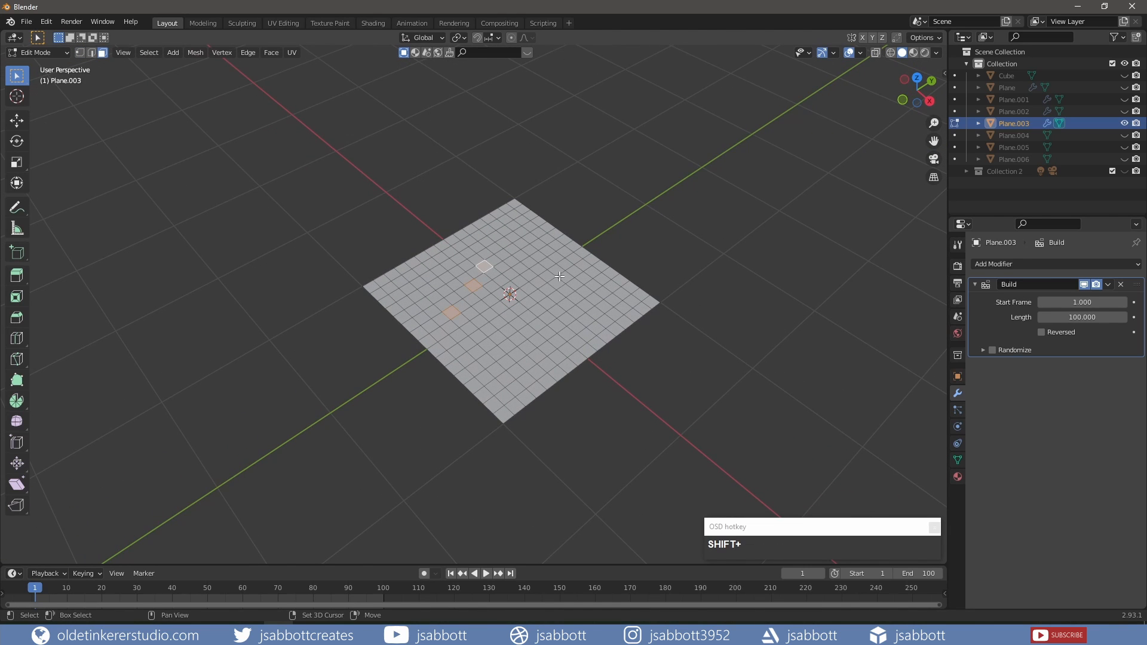
left_click(564, 278, "shift")
left_click(529, 317, "shift")
left_click(506, 363, "shift")
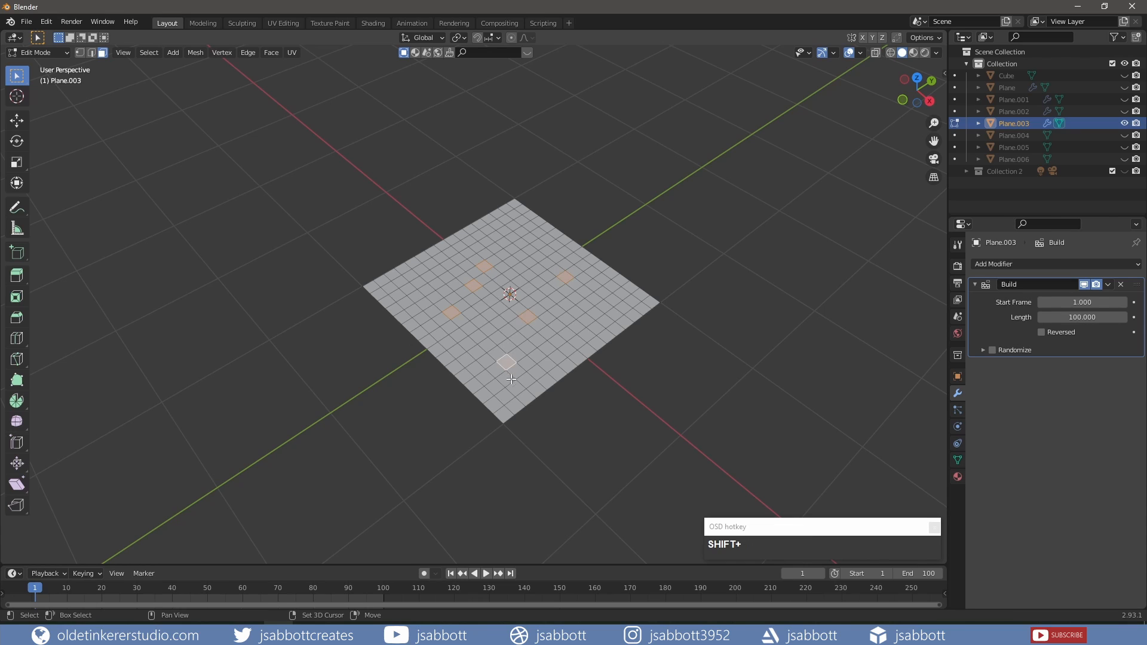
left_click(582, 335, "shift")
left_click(621, 294, "shift")
left_click(508, 229, "shift")
left_click(429, 265, "shift")
left_click(406, 303, "shift")
key("Tab")
left_click(485, 574)
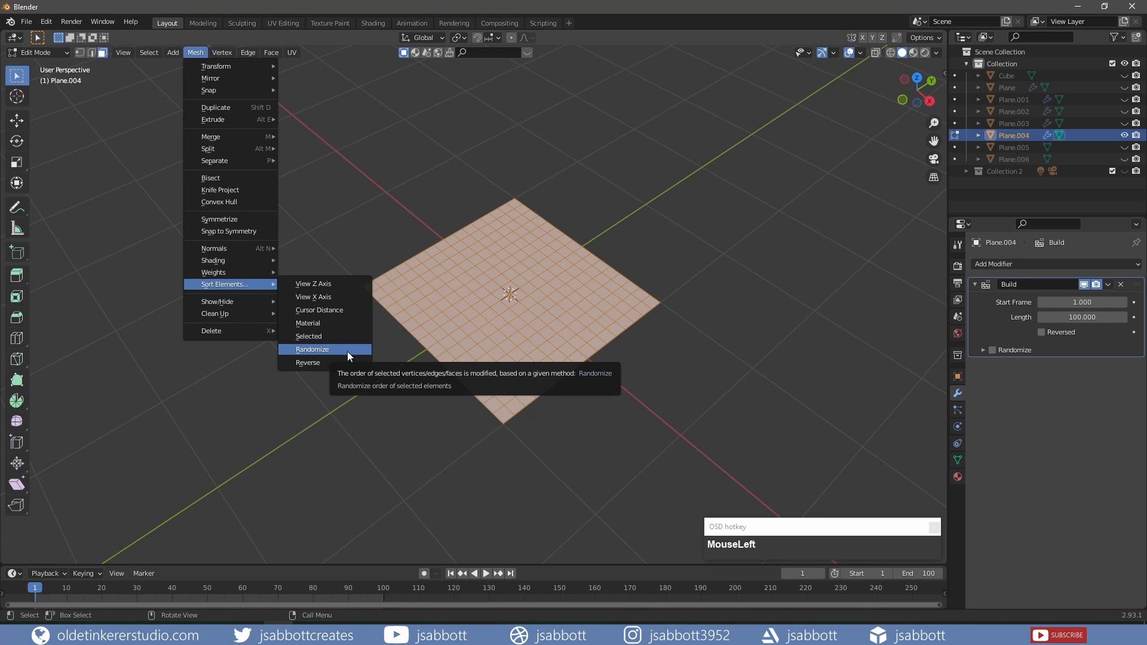
Step: Sort Plane.004's mesh faces with Randomize at seed 0 and play its build animation in Object Mode
left_click(348, 356)
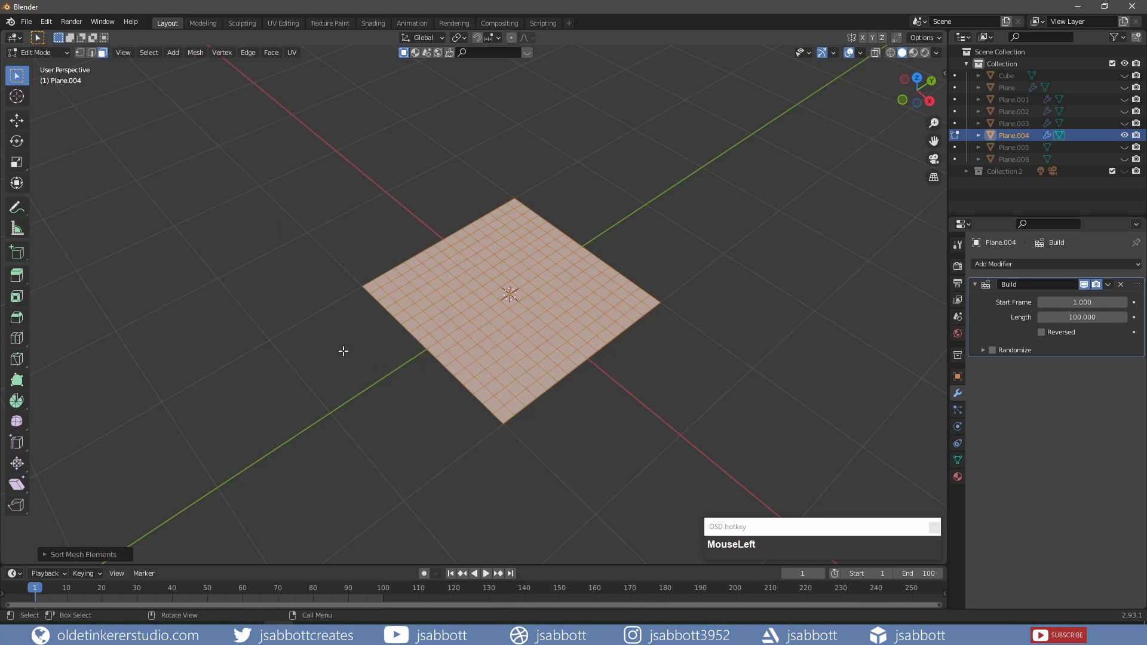
left_click(47, 554)
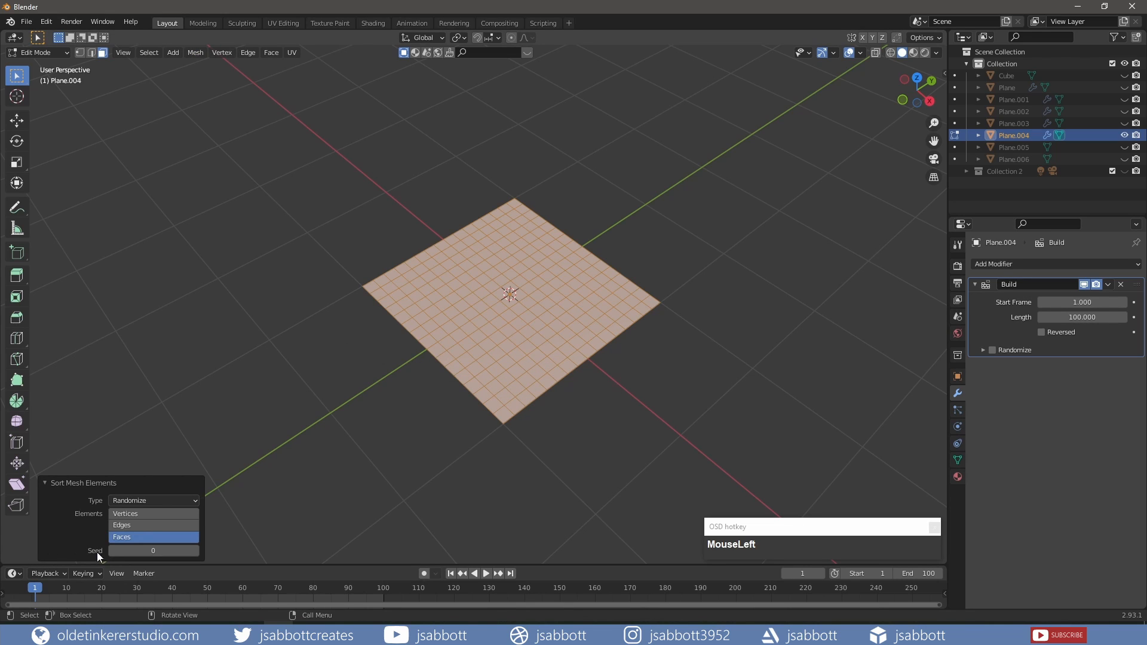
left_click(44, 485)
key("Tab")
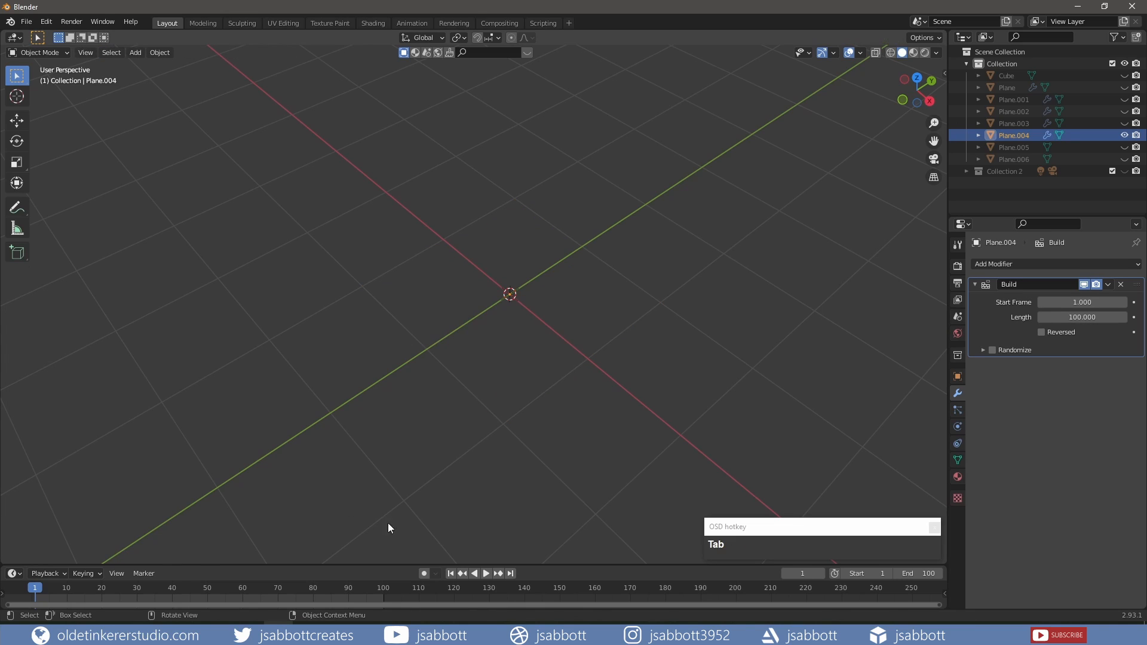
left_click(487, 573)
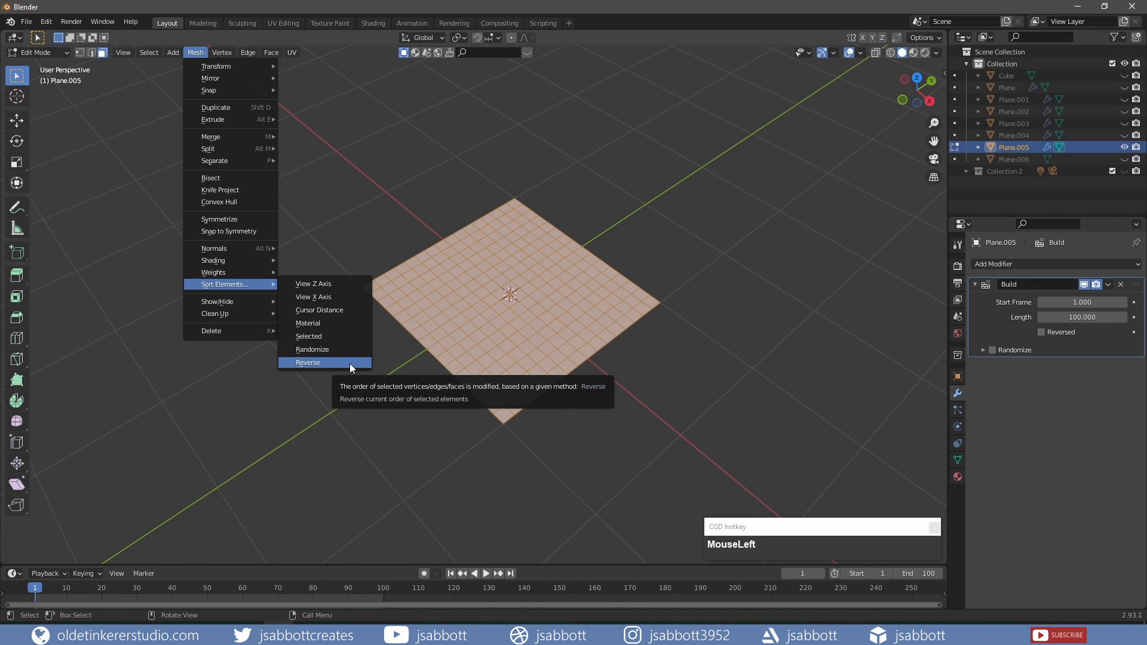
Step: Sort Plane.005's mesh elements with Reverse and play its build animation in Object Mode
left_click(350, 363)
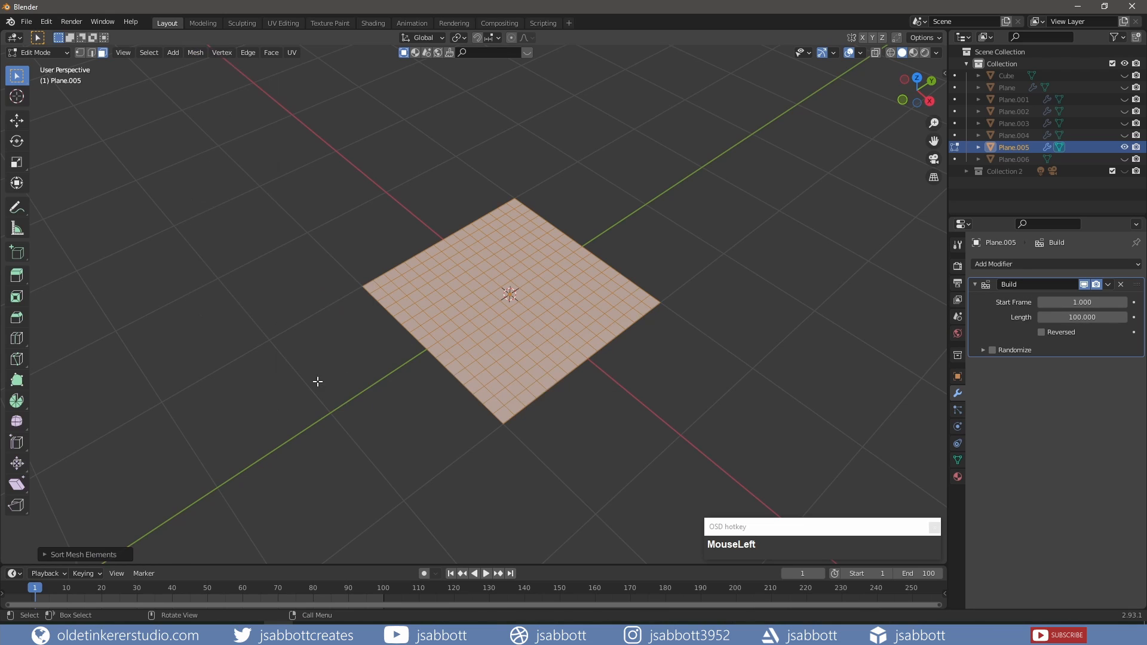
left_click(47, 554)
left_click(45, 496)
key("Tab")
left_click(486, 573)
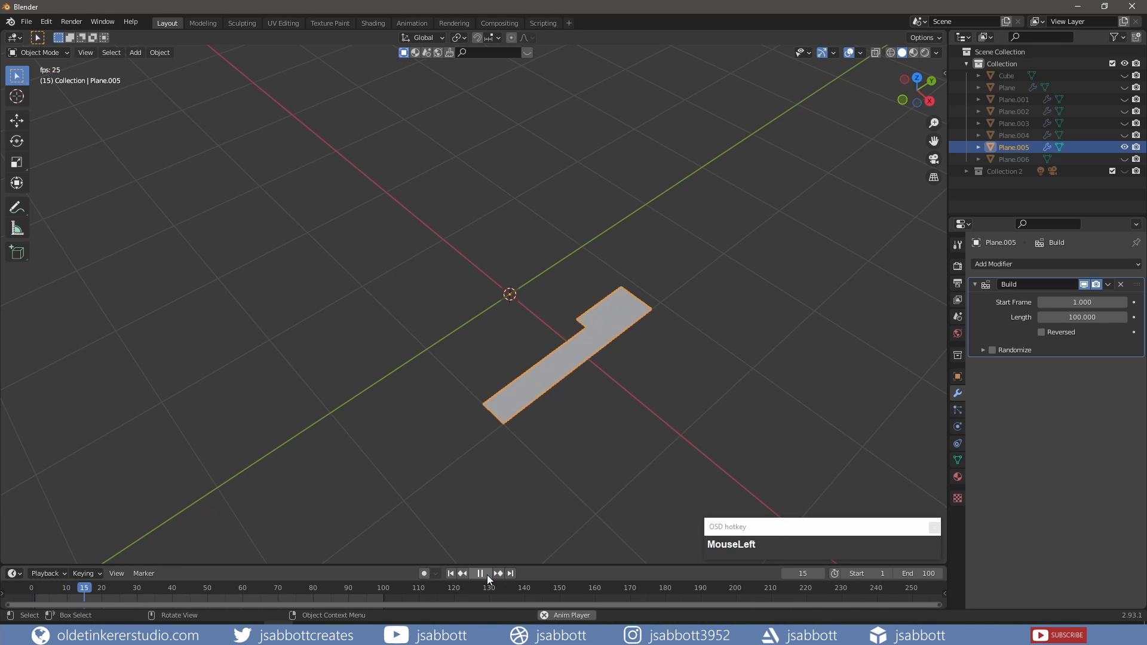